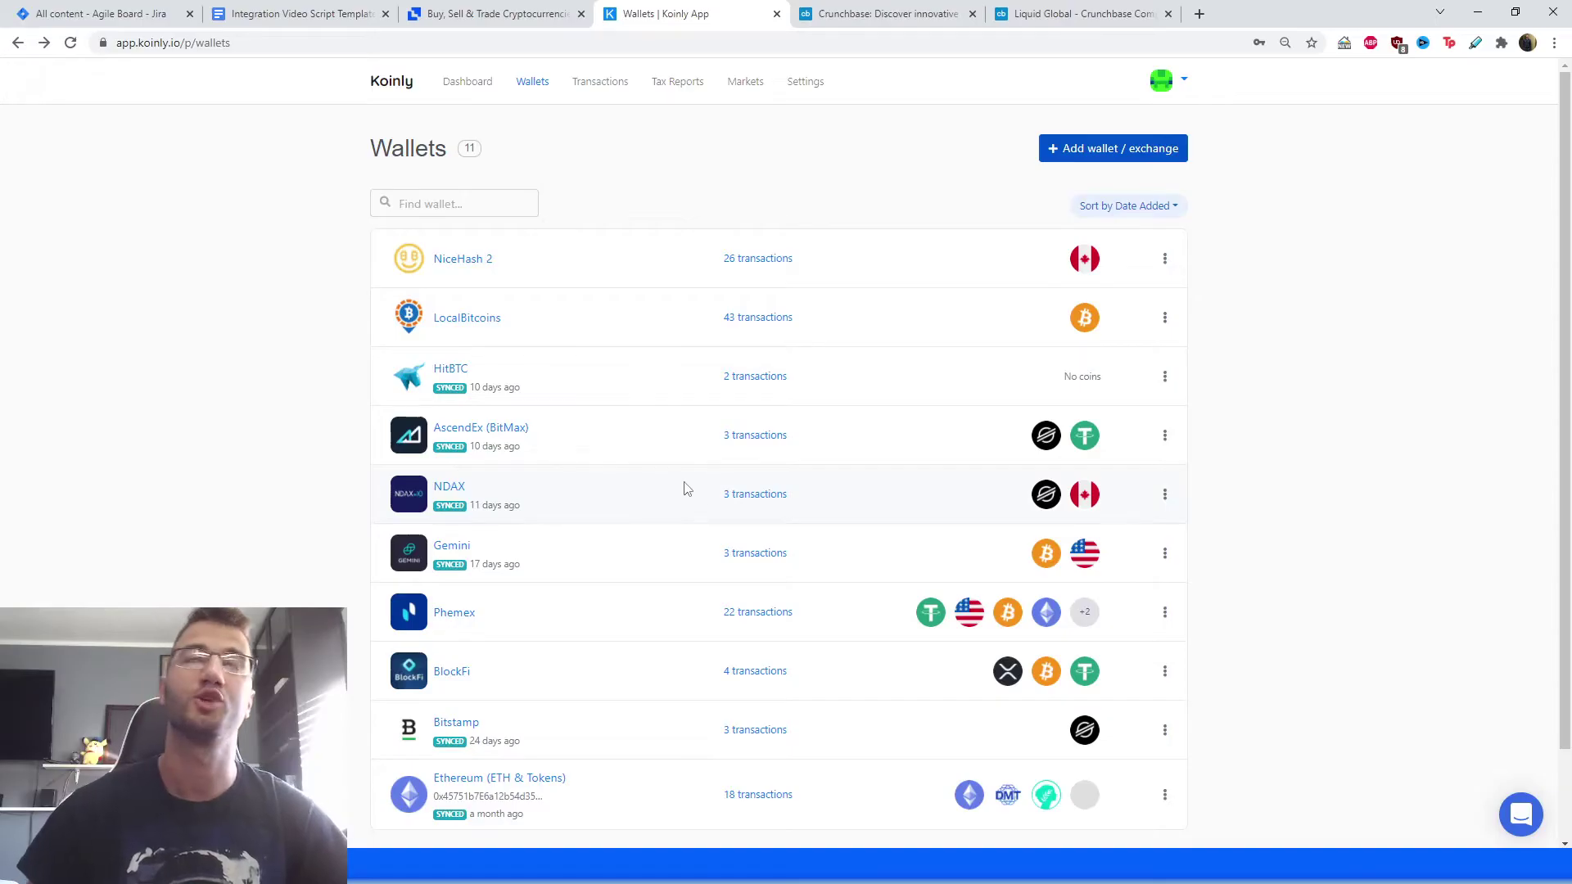
From Wallets, add the Liquid exchange via a 'liq' search and choose auto-sync API setup.
left_click(394, 82)
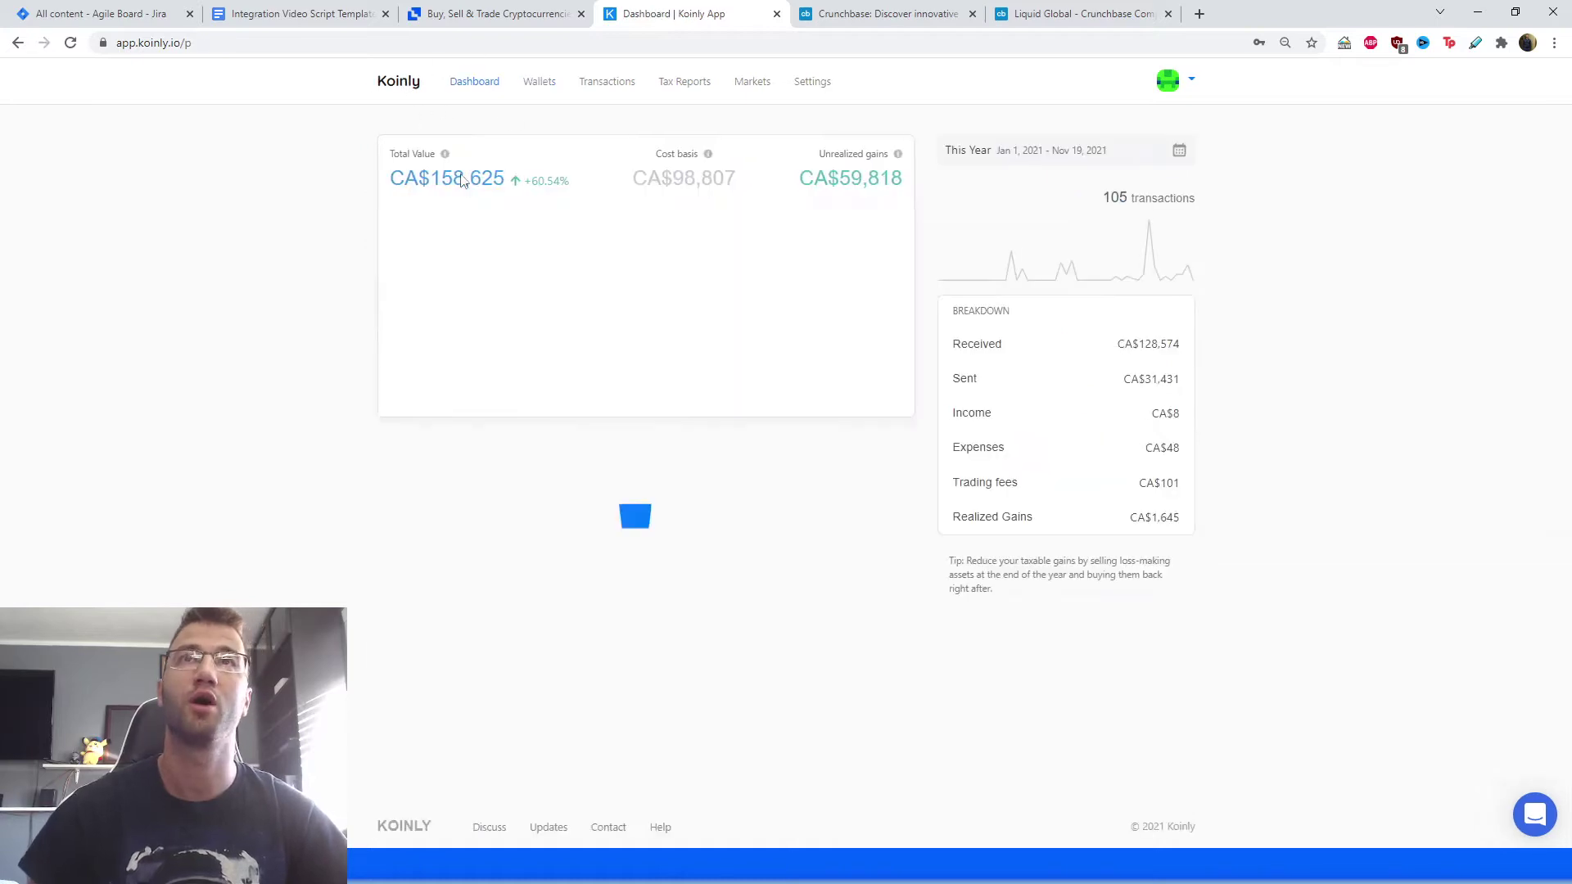
left_click(540, 81)
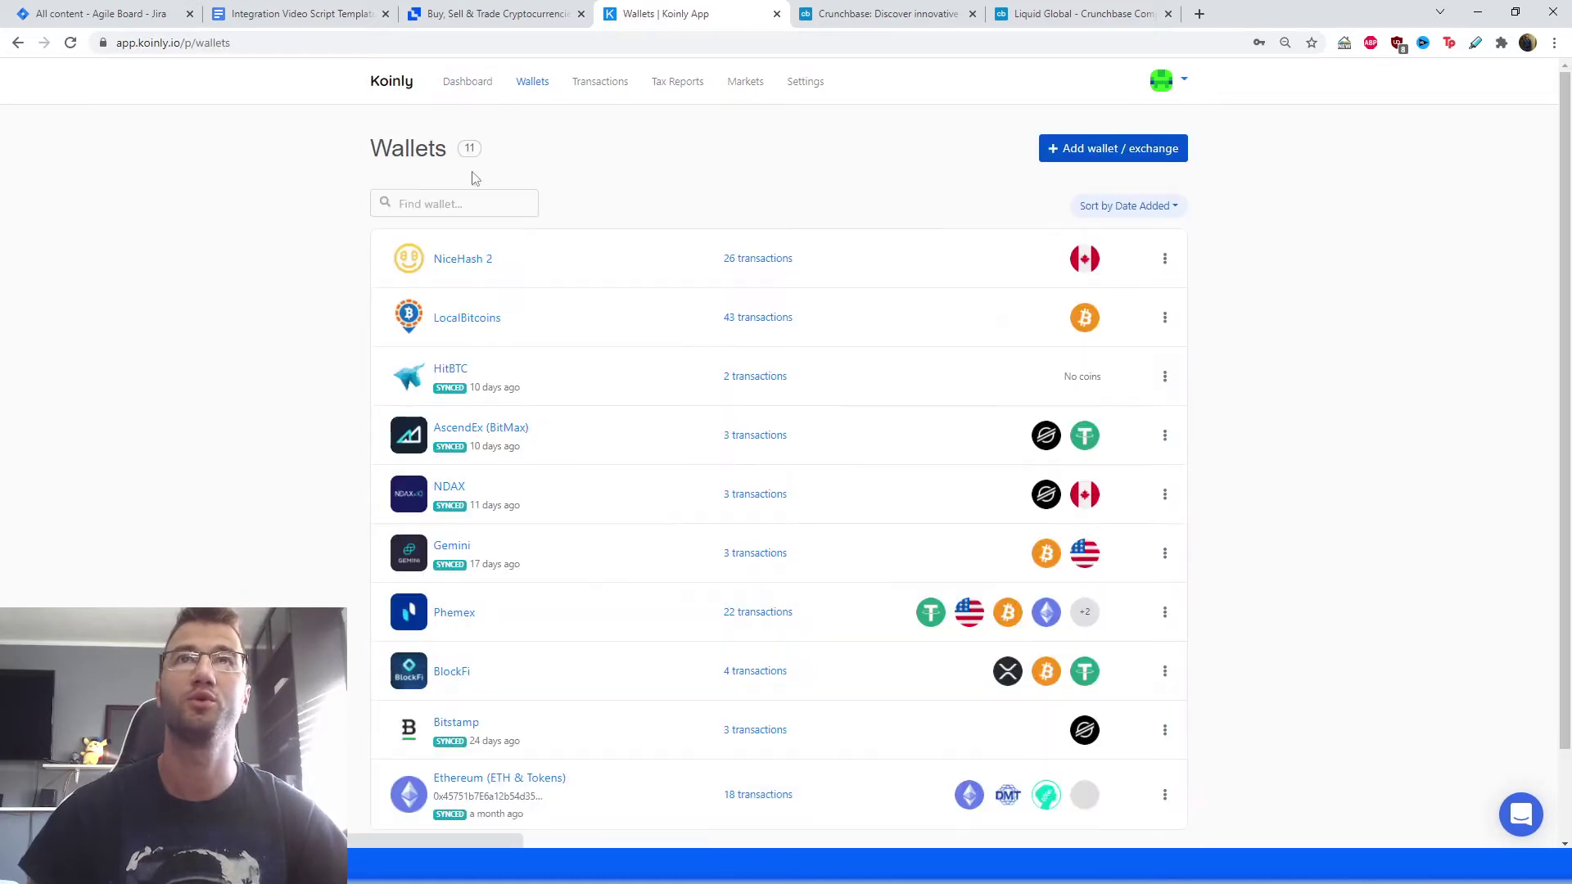
left_click(1053, 151)
left_click(528, 168)
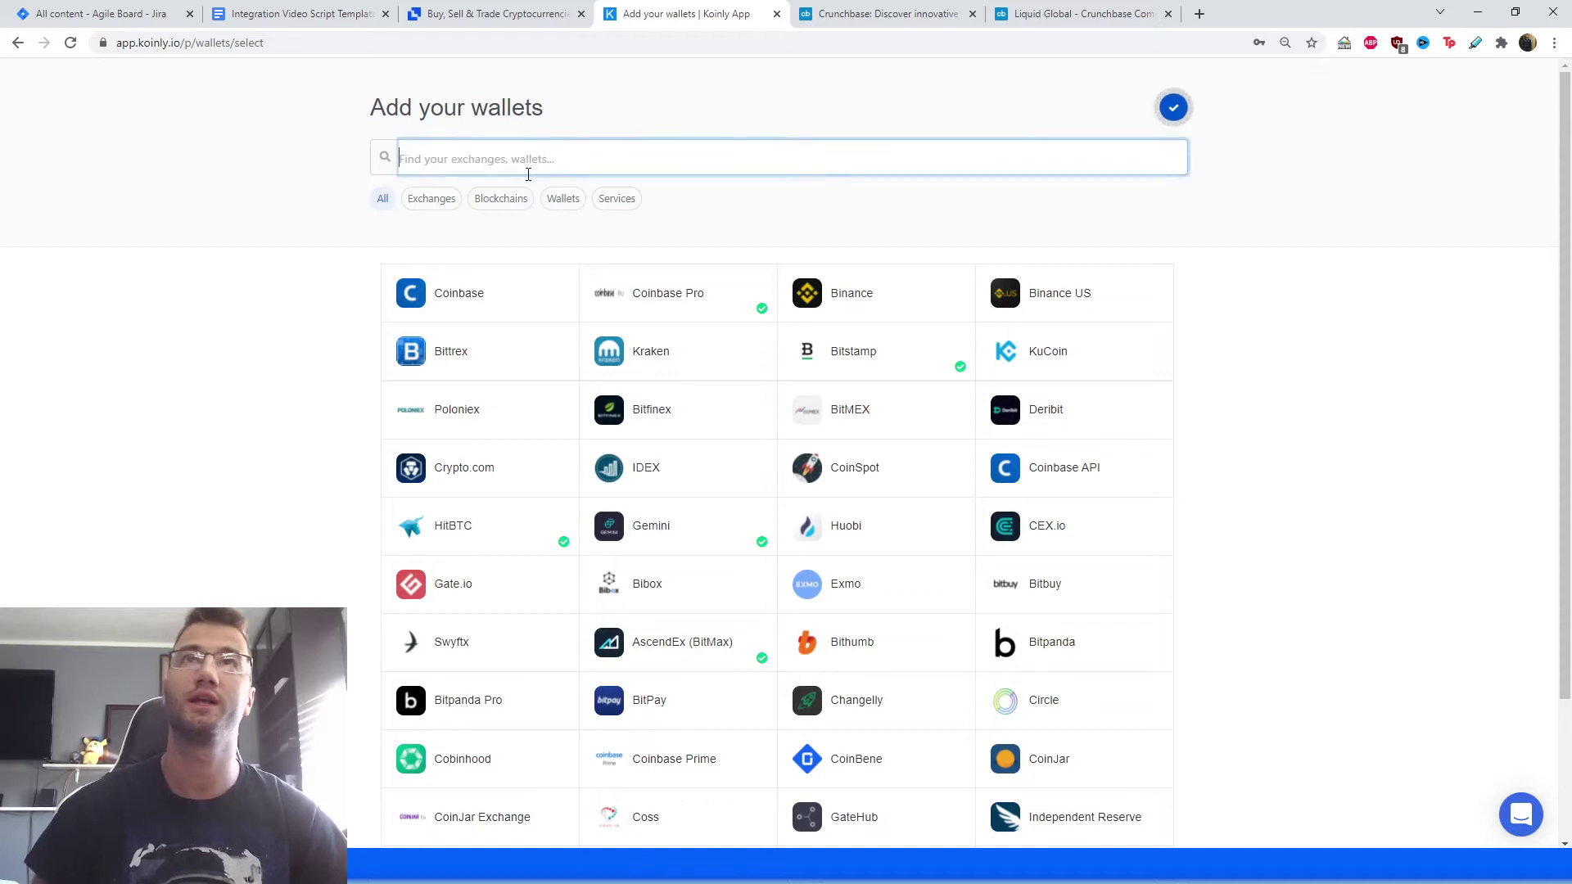
type("liq")
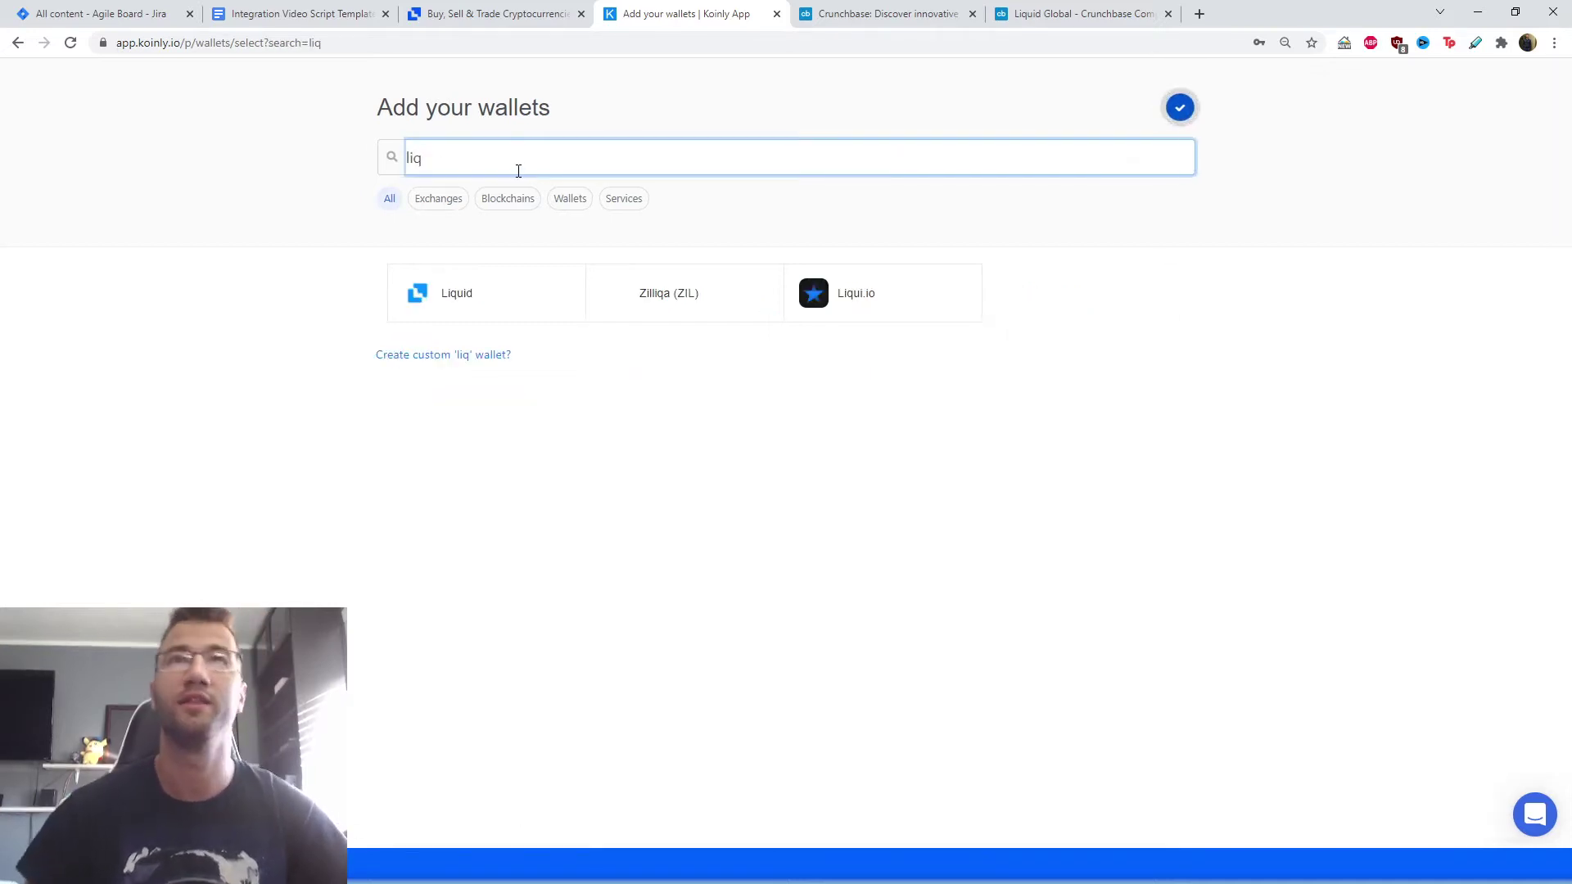
left_click(494, 293)
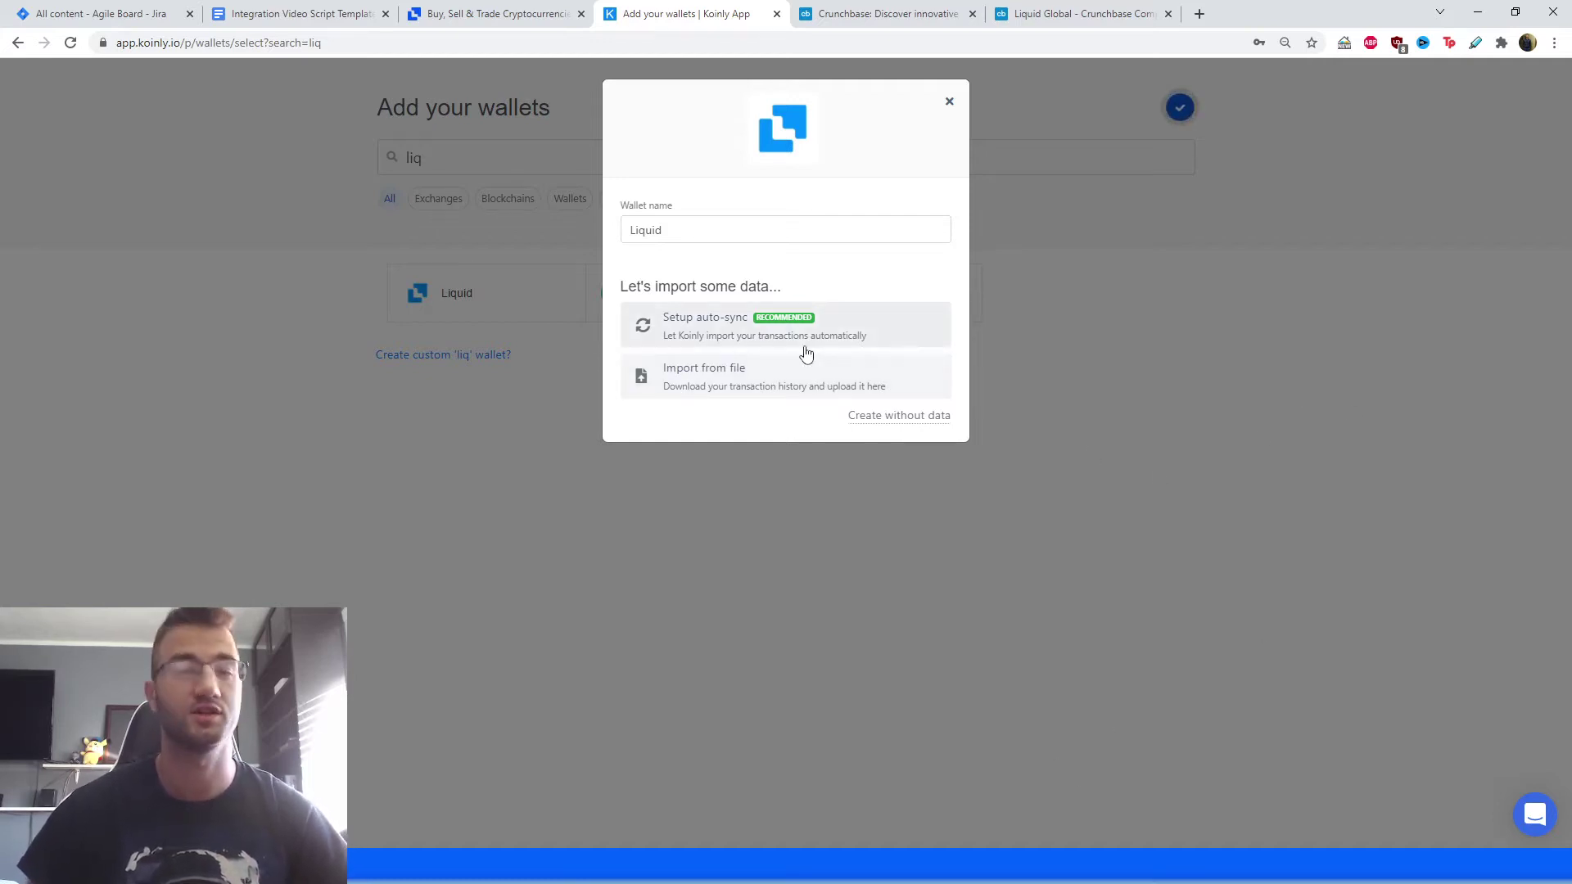
left_click(719, 335)
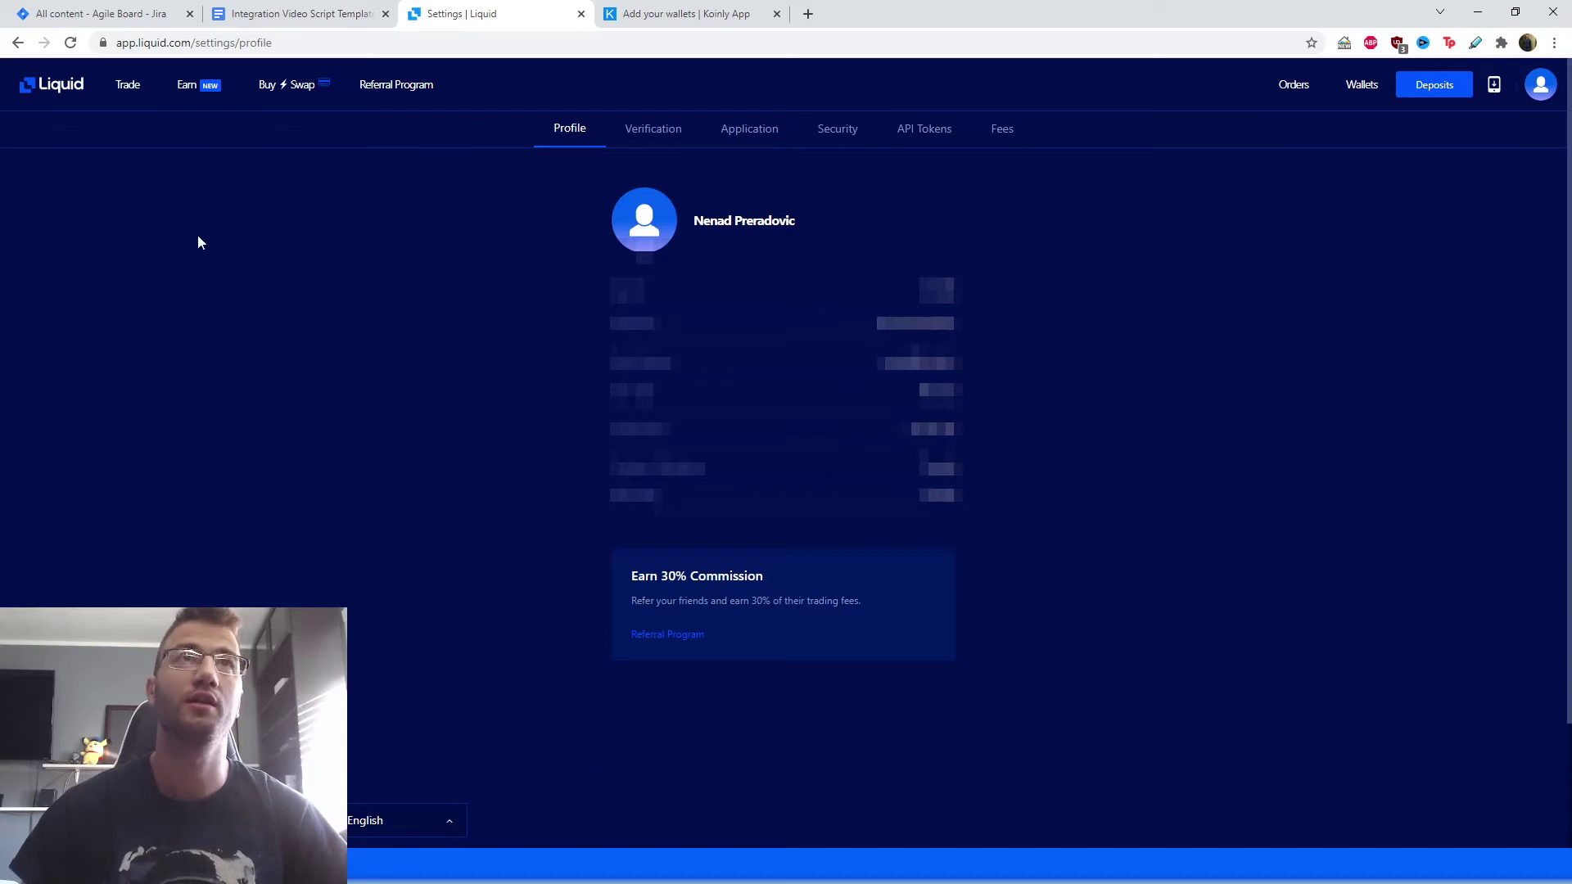
left_click(1543, 84)
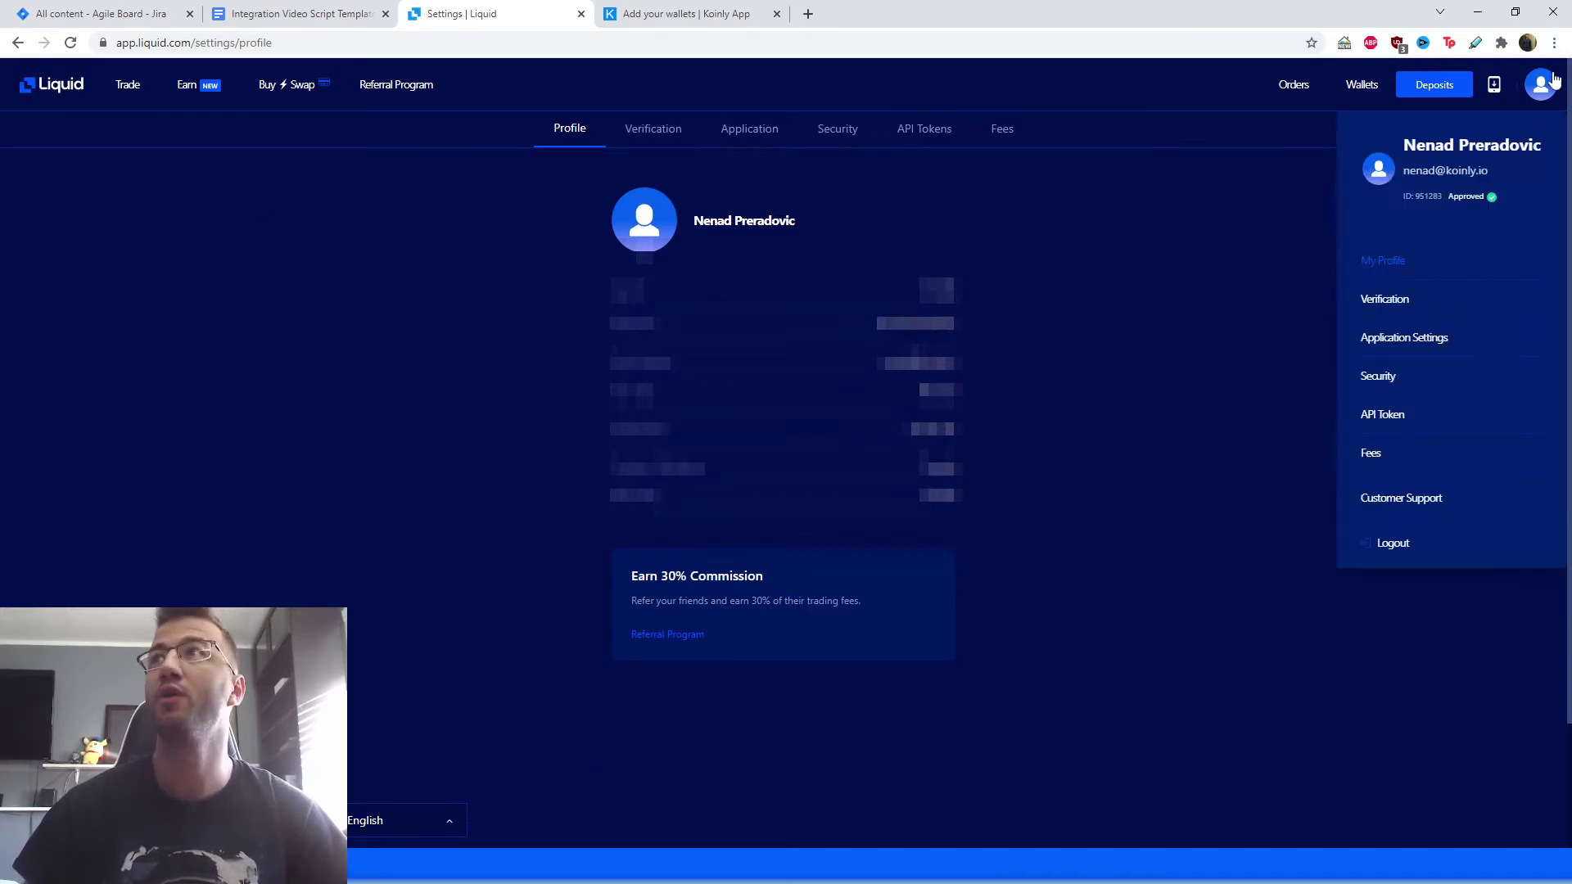
left_click(1542, 90)
left_click(1543, 90)
left_click(1403, 260)
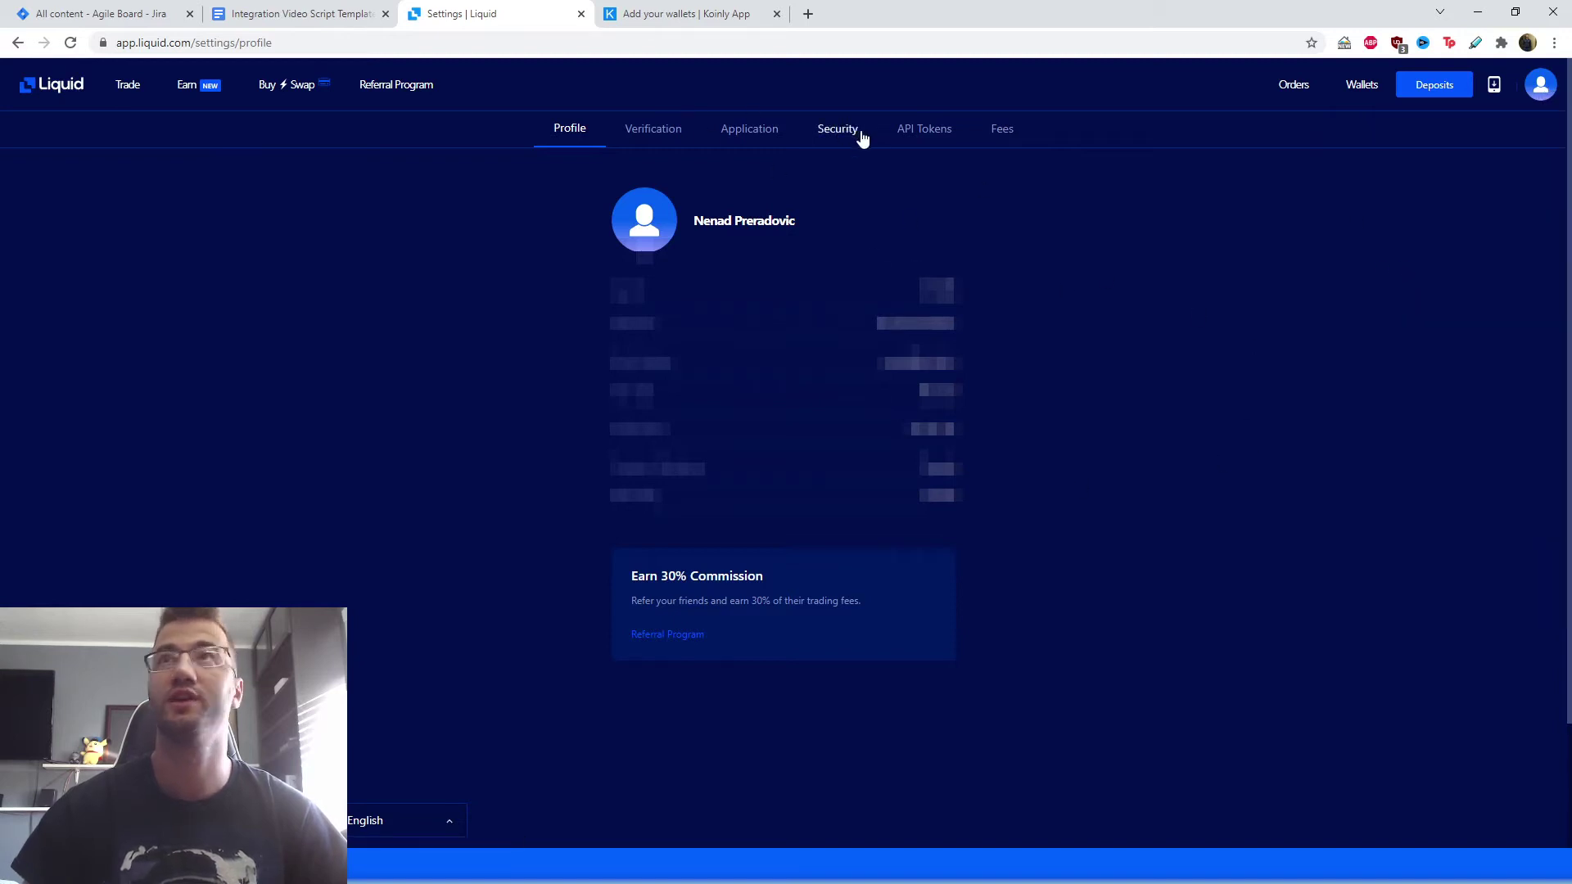
left_click(936, 129)
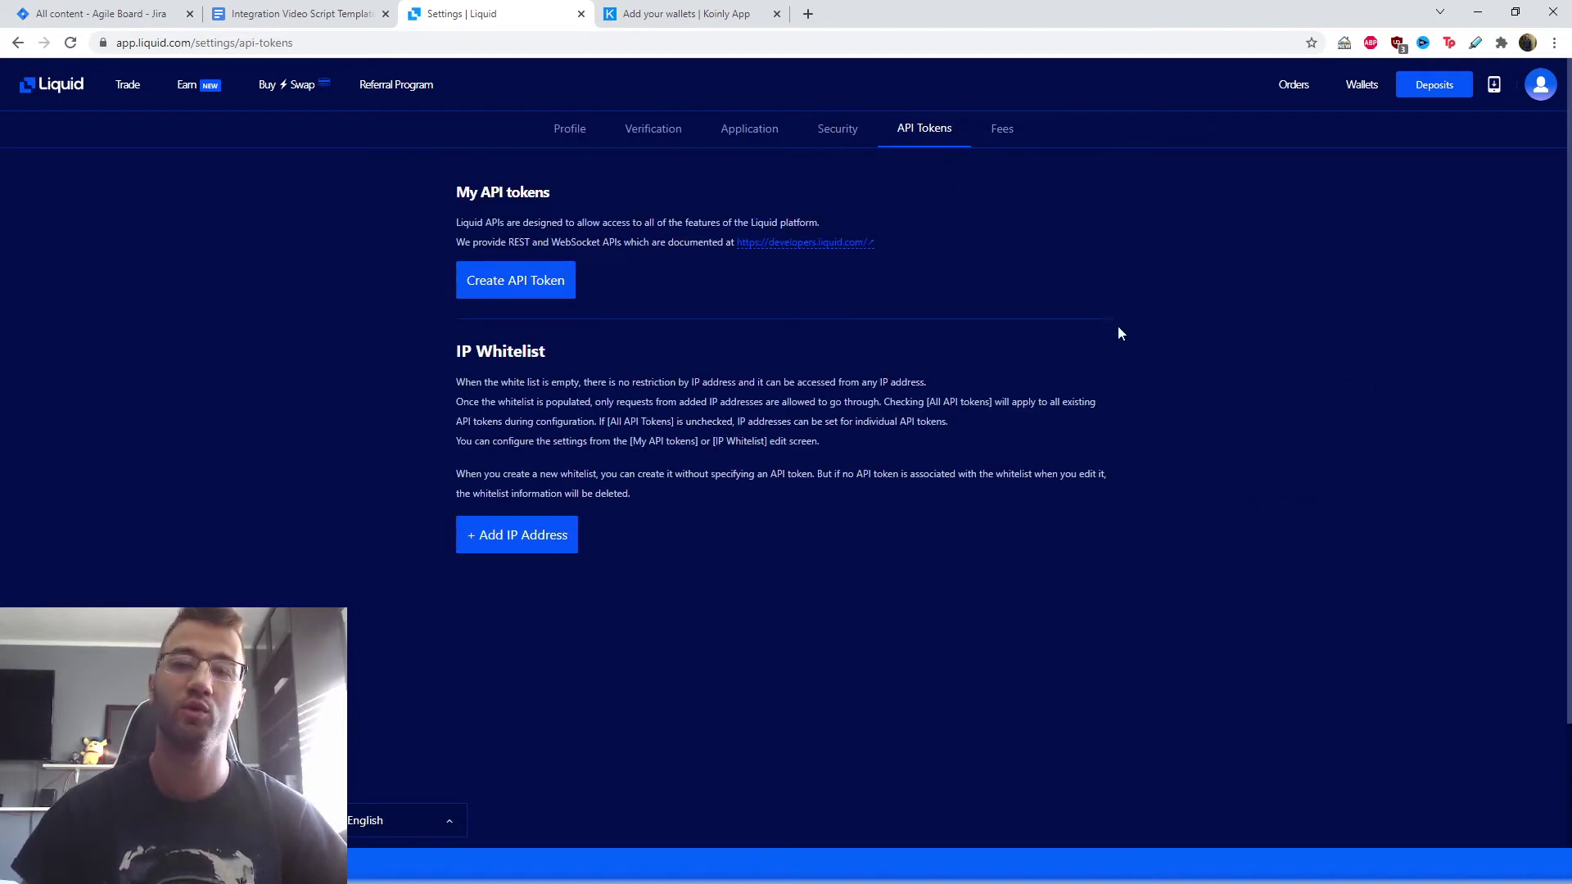
Create a Liquid API token with Read access for Accounts, Executions, Orders, Positions, Trading Accounts and Withdrawals.
left_click(536, 285)
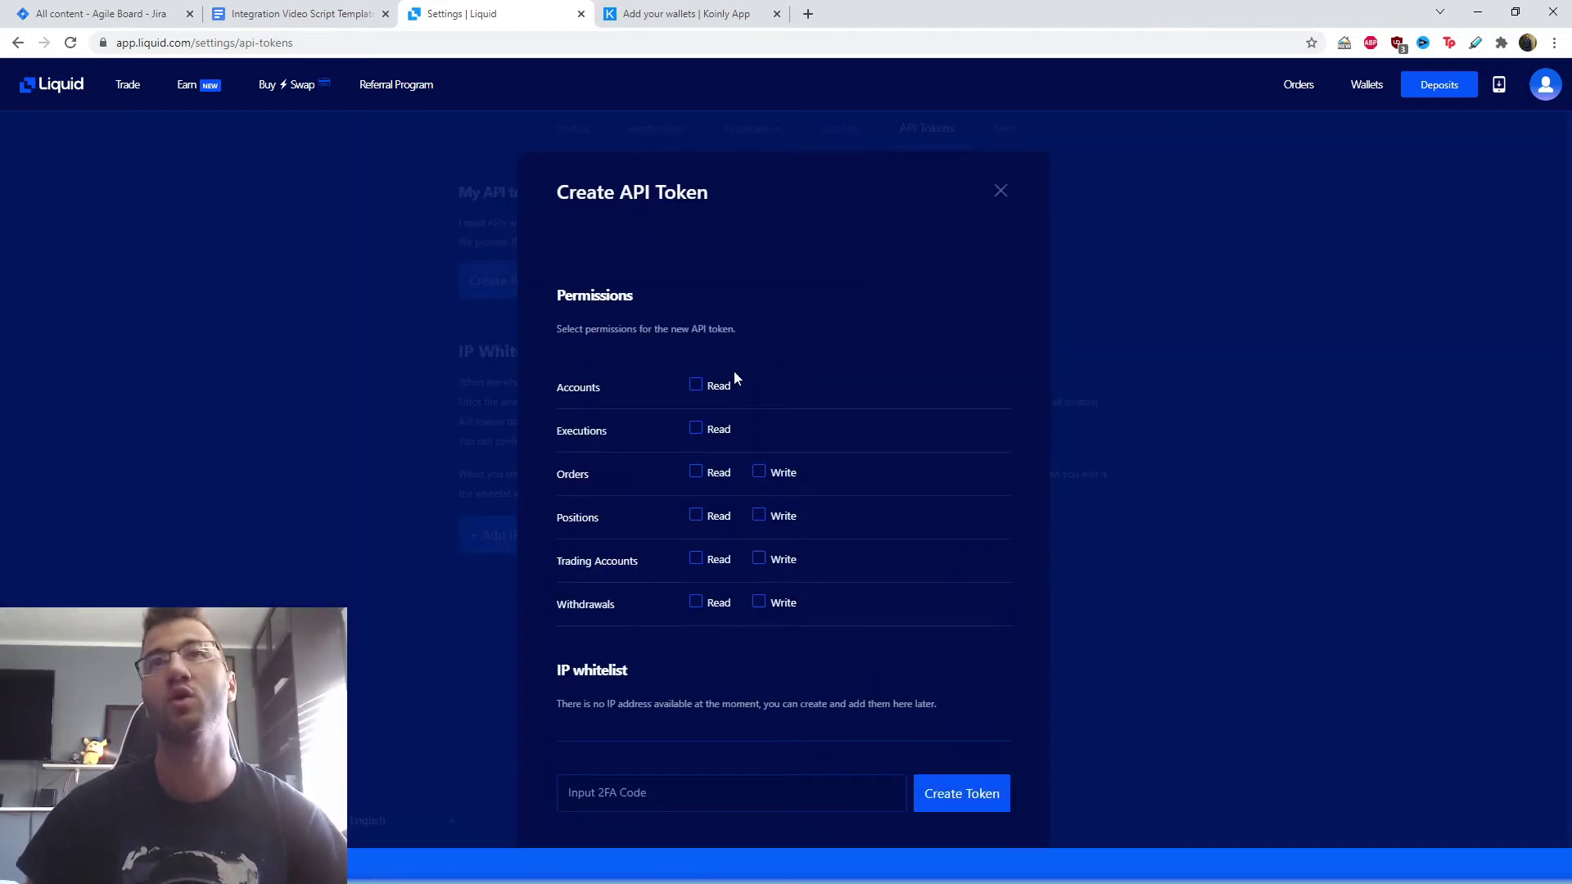
left_click(701, 386)
left_click(706, 438)
left_click(698, 476)
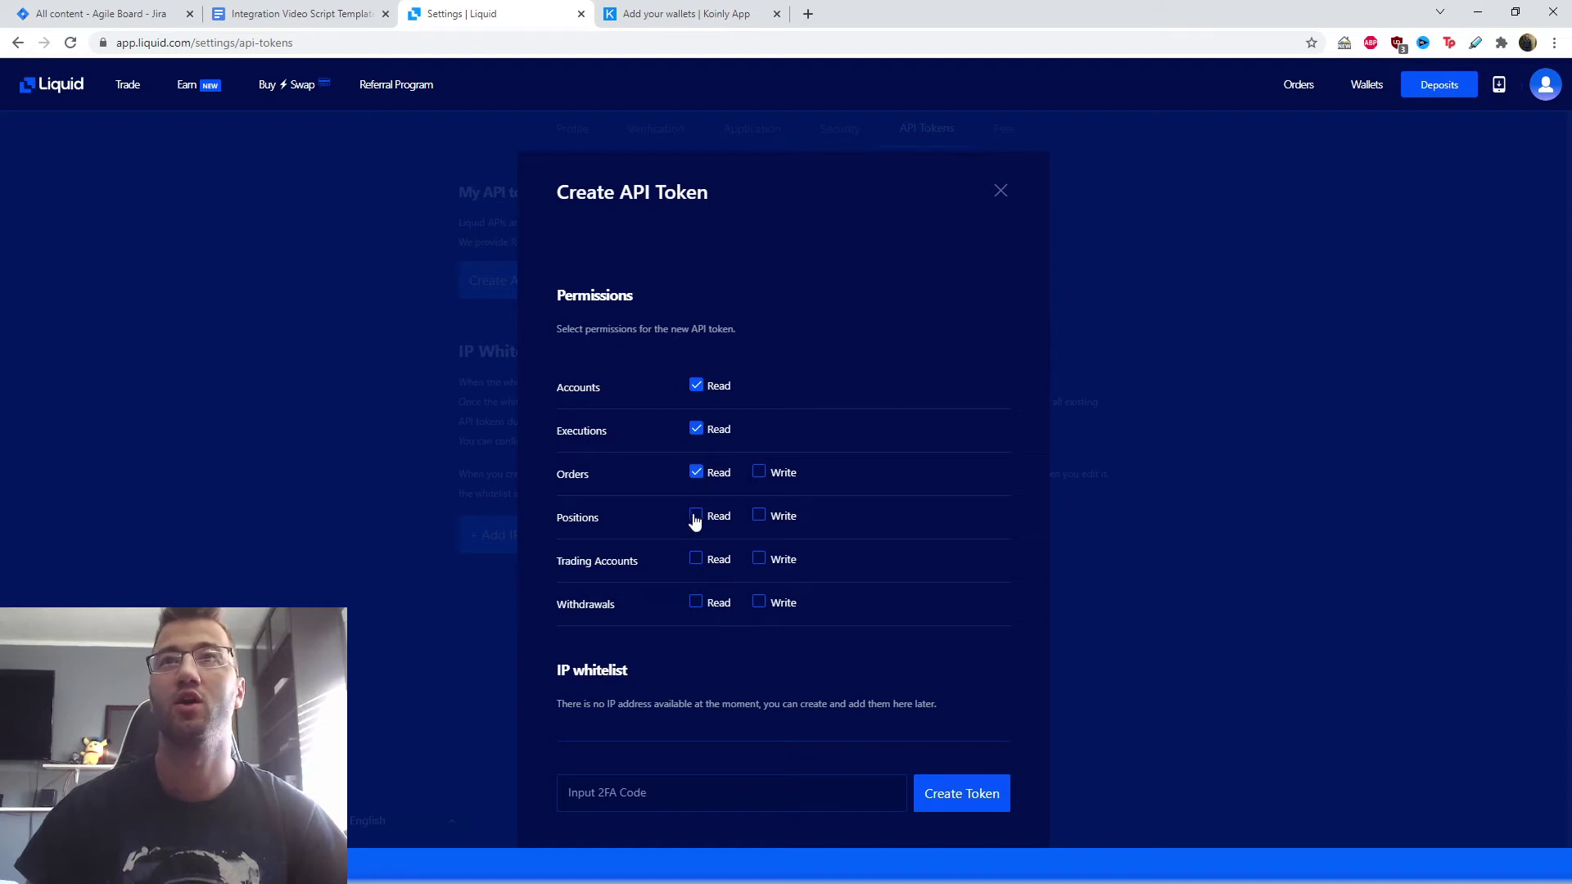
left_click(697, 518)
left_click(698, 560)
left_click(698, 605)
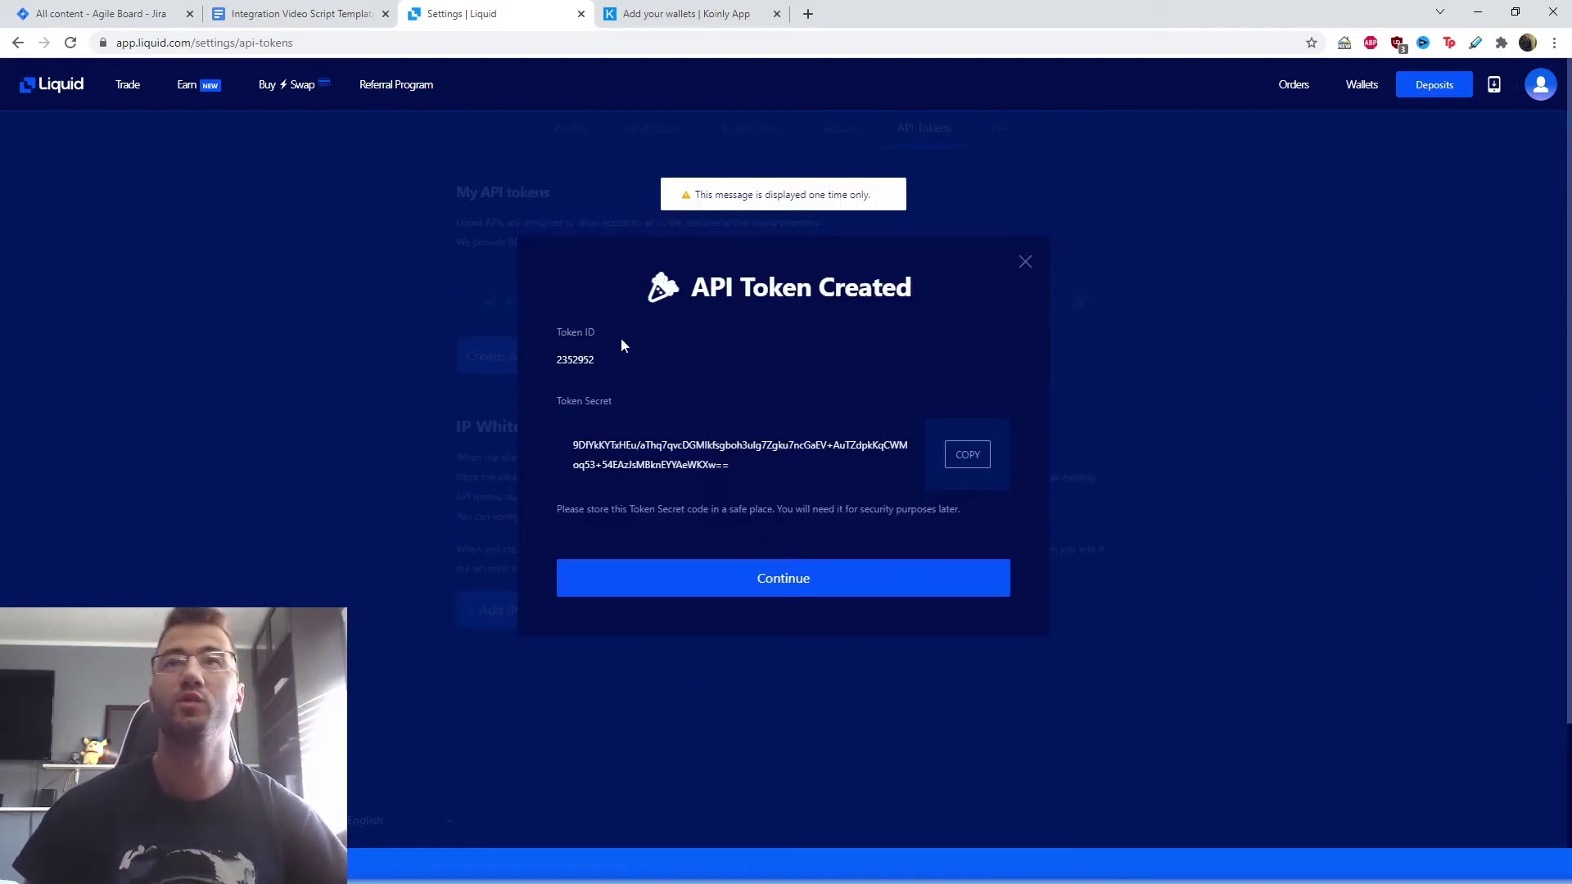
Copy the Liquid token ID into Koinly's Api token id field.
left_click_drag(598, 361, 544, 346)
key("ctrl+c")
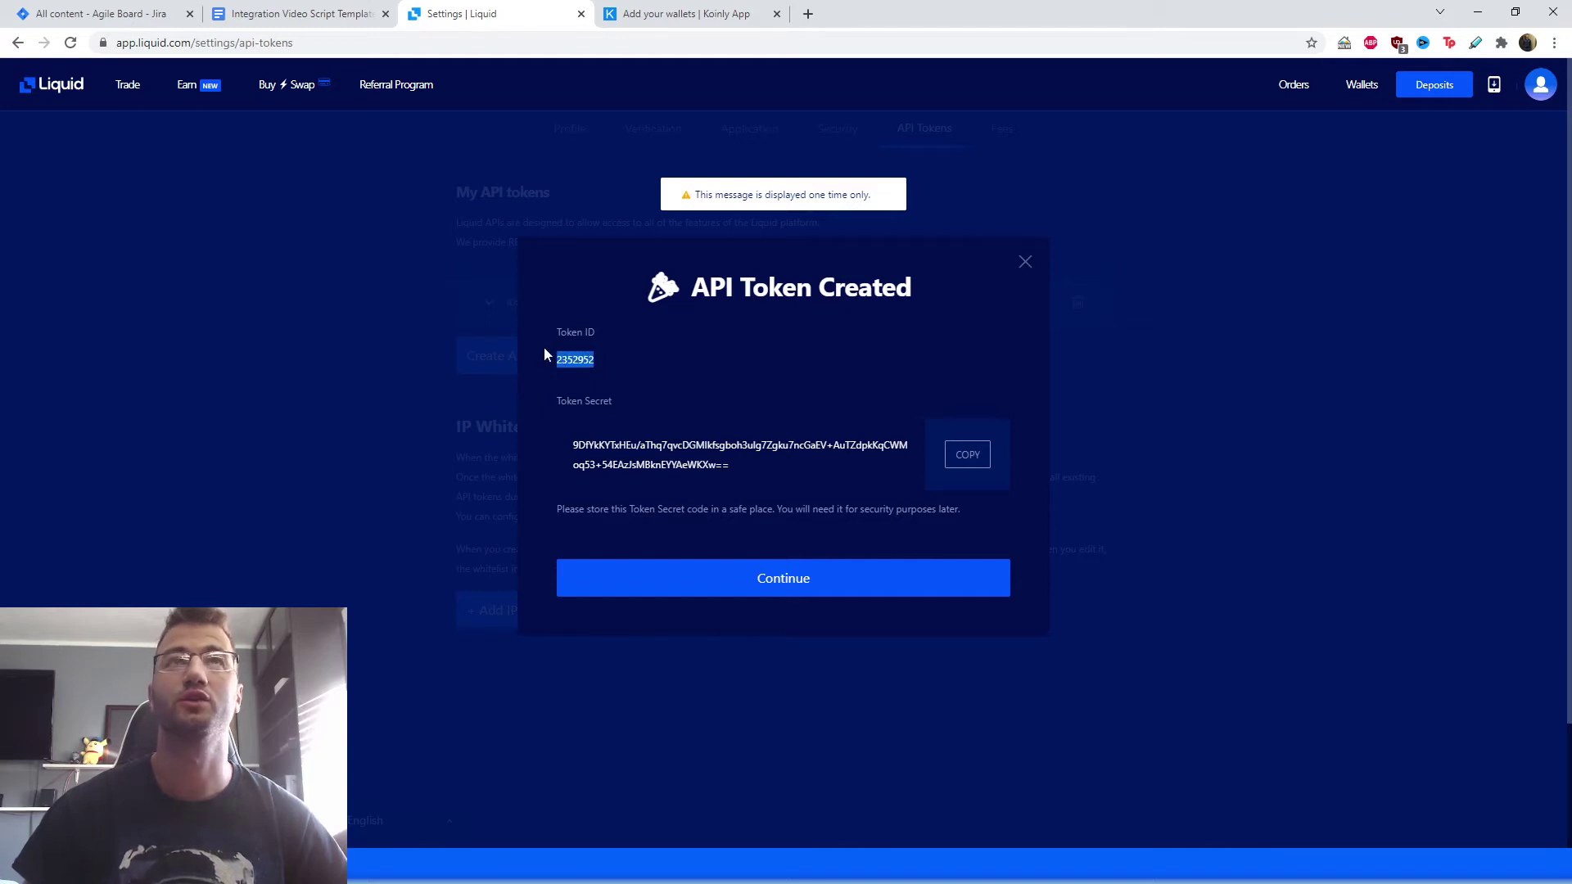
left_click(660, 7)
left_click(692, 248)
key("ctrl+v")
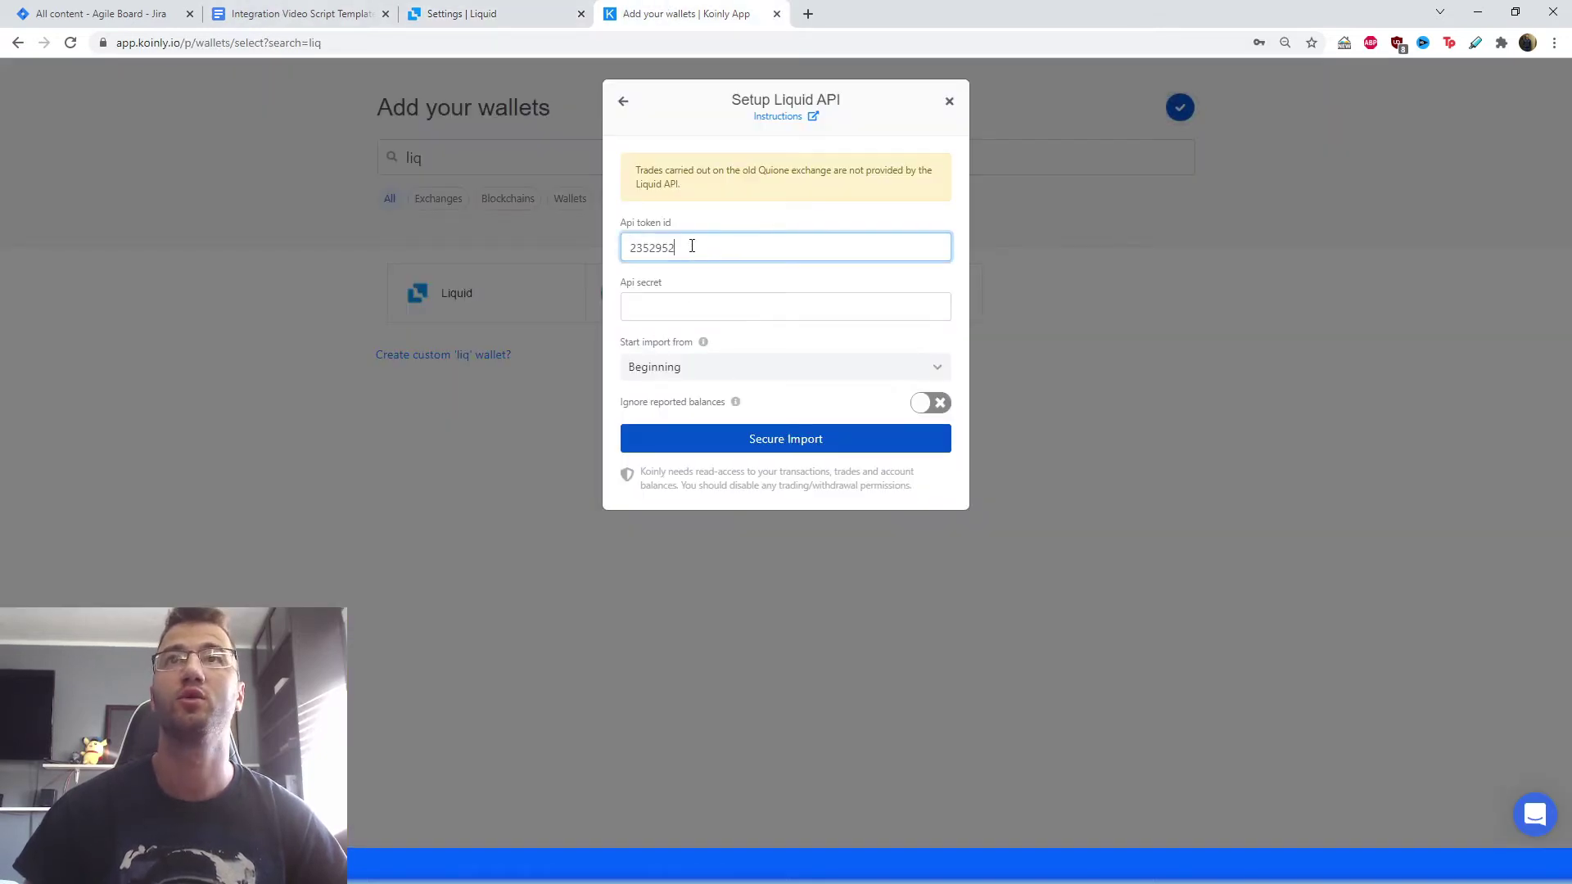
Copy the token secret into the Api secret field and run Secure Import.
left_click(525, 7)
left_click(968, 452)
key("ctrl+c")
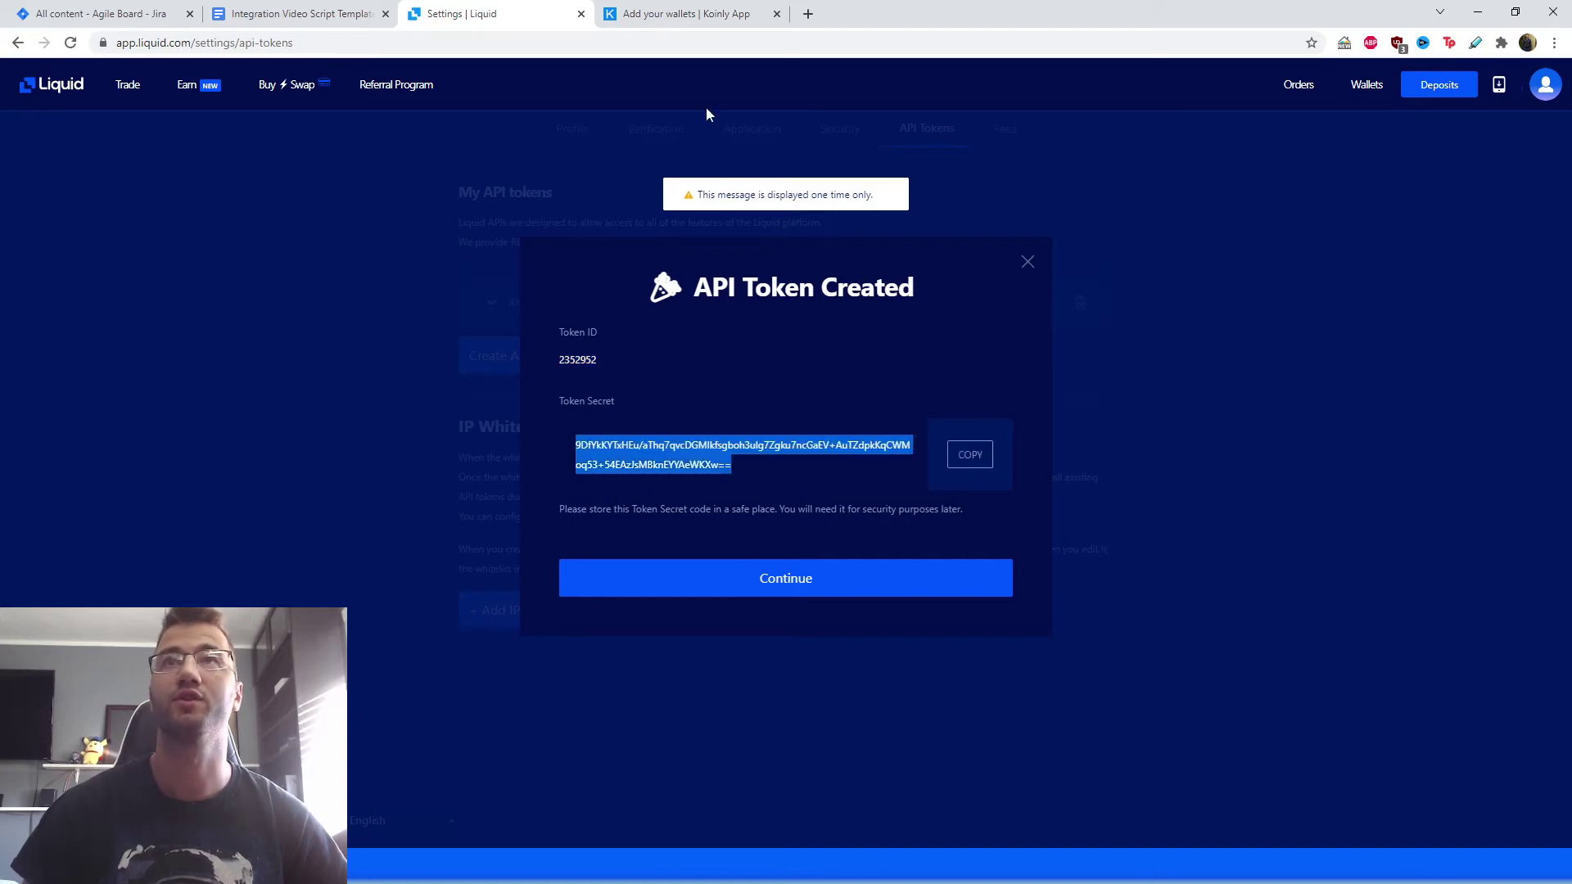
left_click(687, 13)
left_click(695, 310)
key("ctrl+v")
left_click(747, 447)
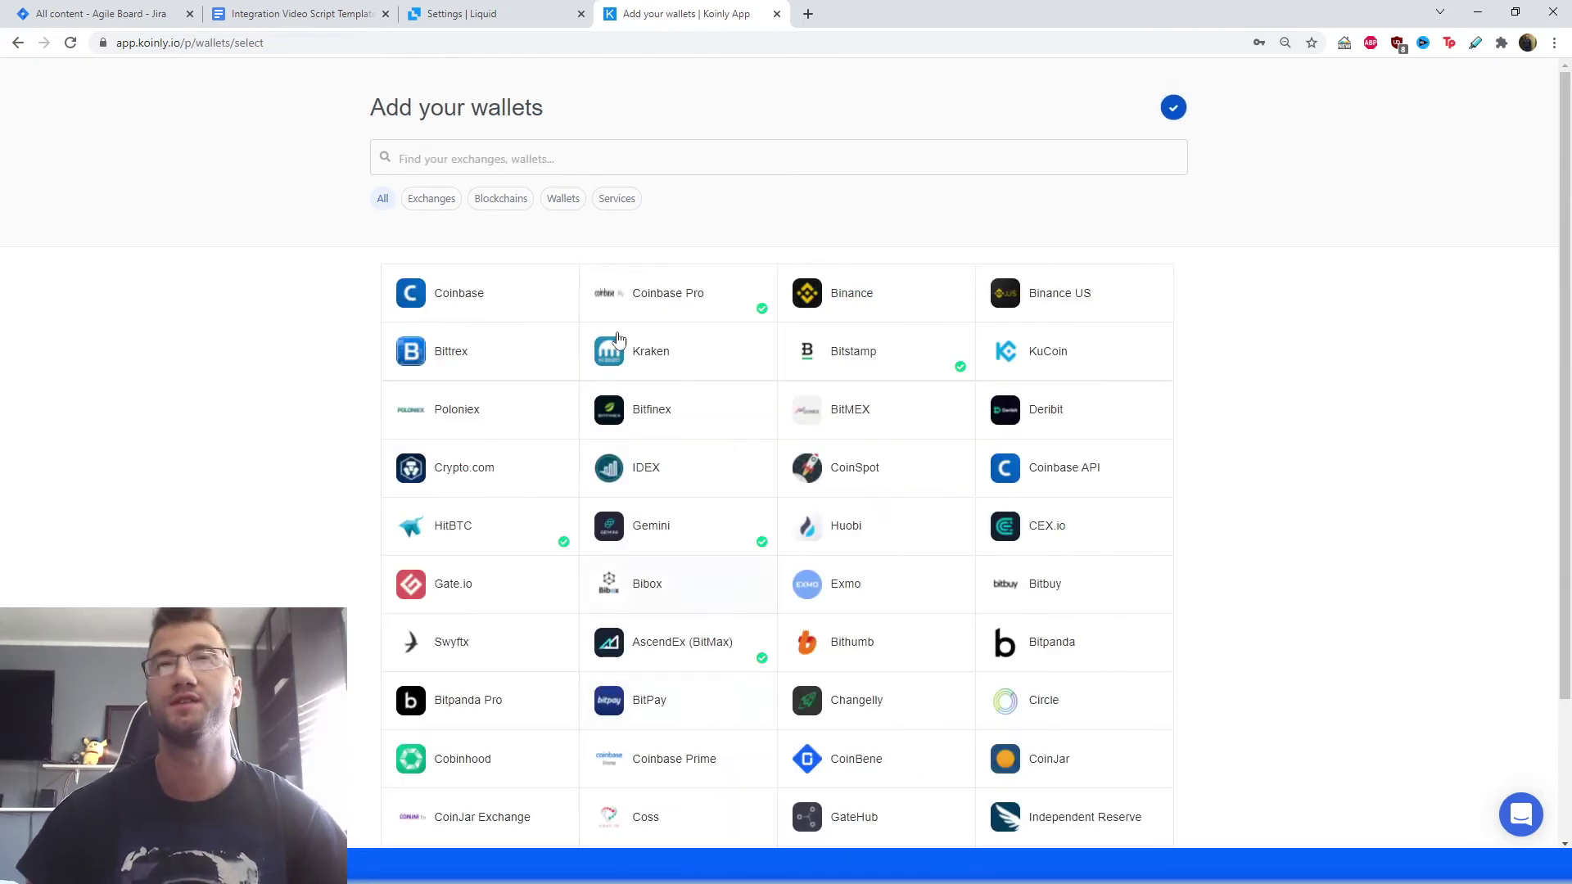
Add a second Liquid wallet, 'Liquid 2', through an 'li' search, set to Import from file.
left_click(571, 168)
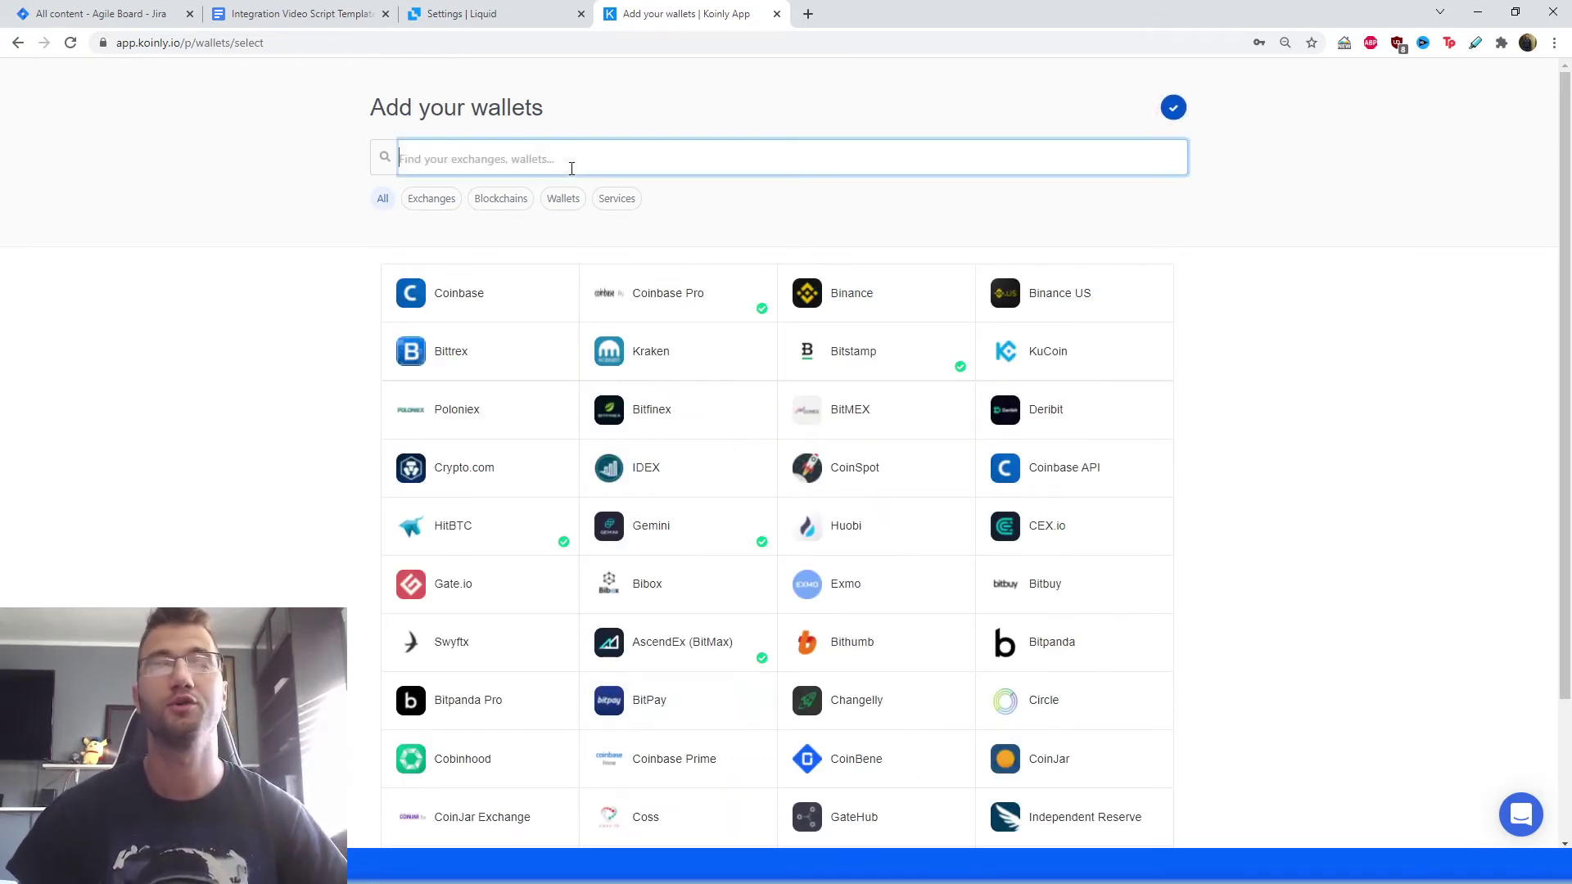
type("l")
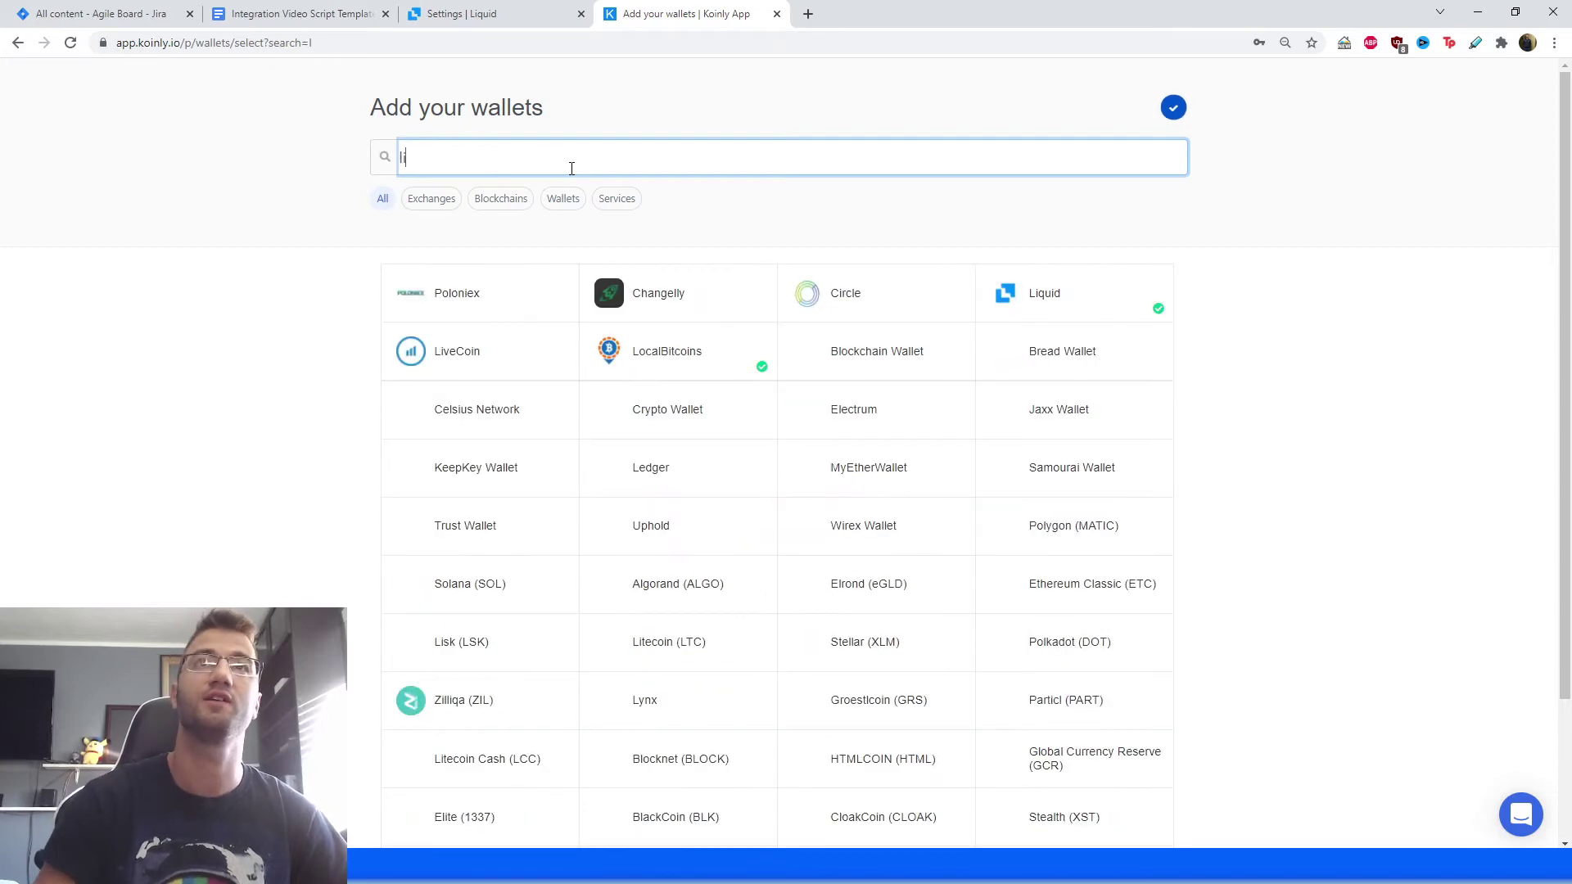
type("i")
left_click(508, 293)
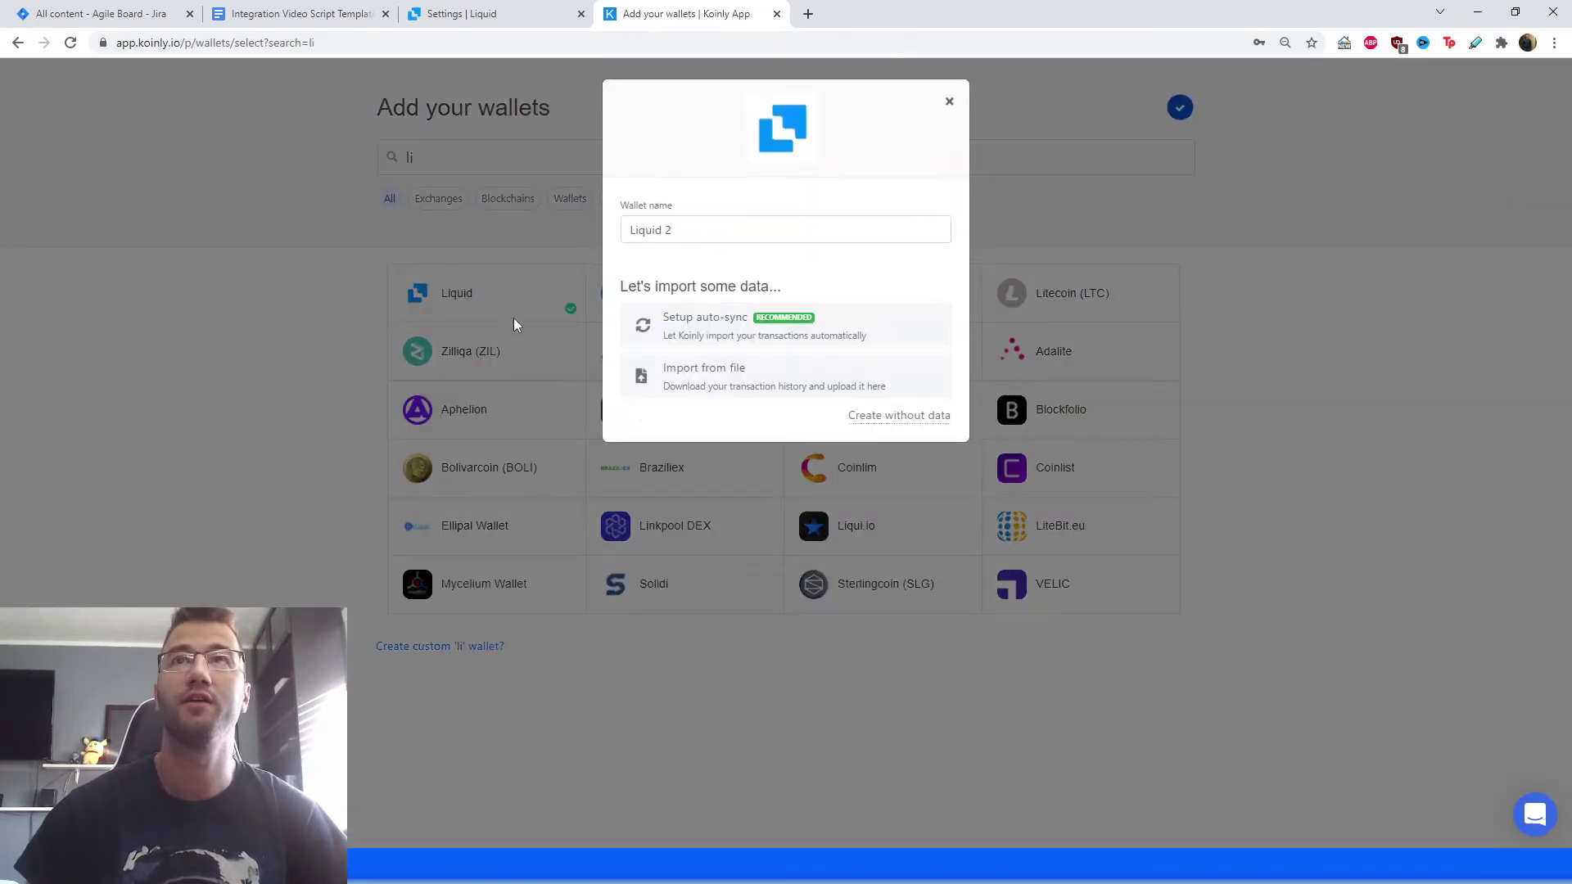
left_click(725, 387)
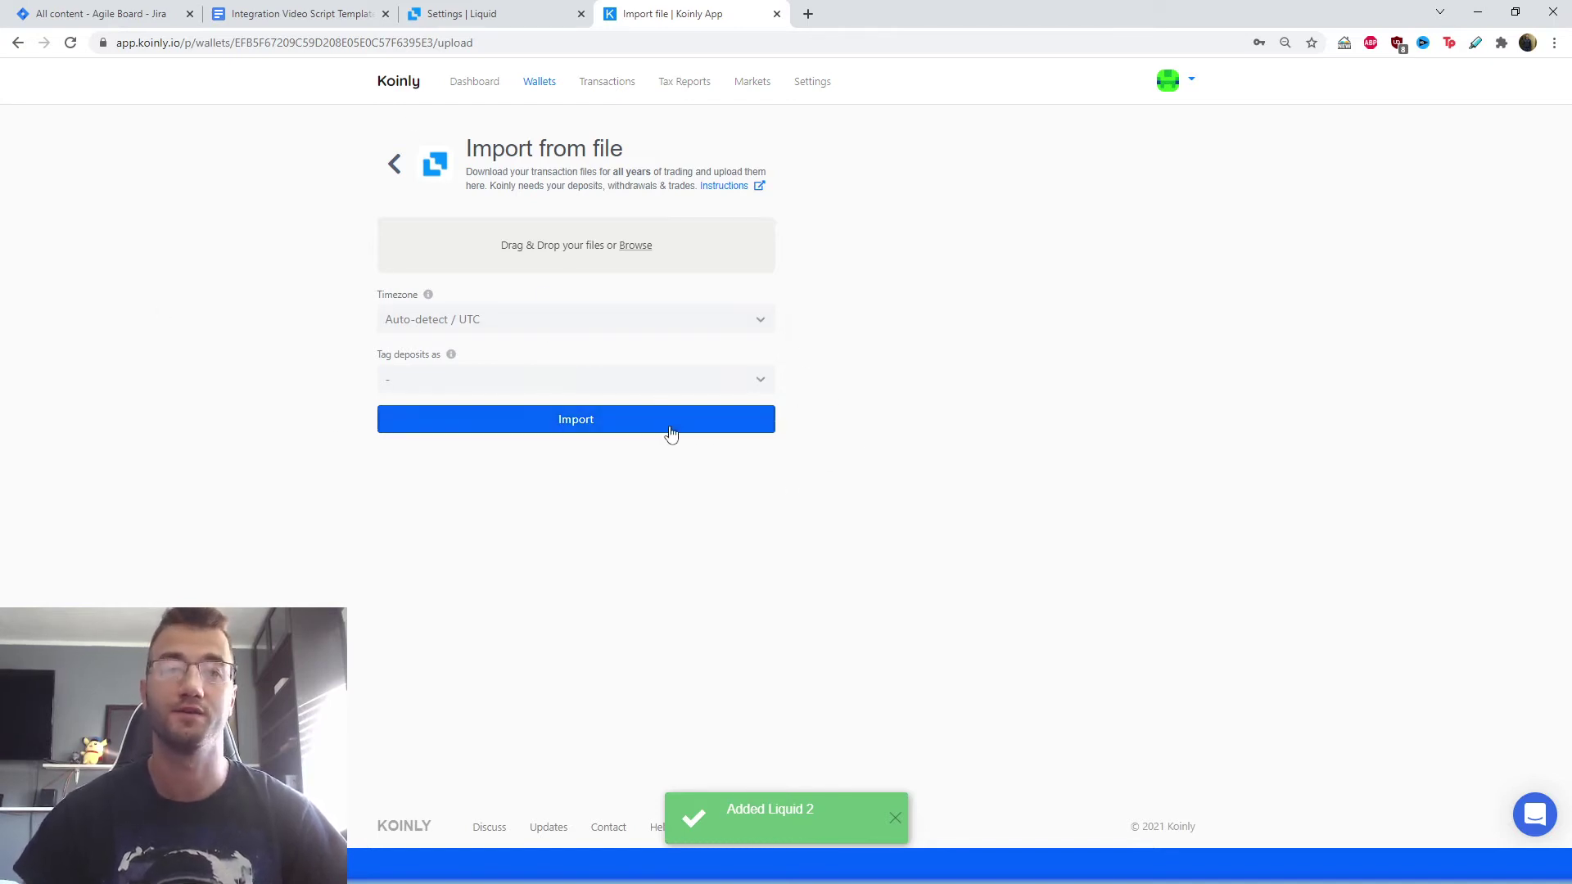
key("ctrl+shift+Tab")
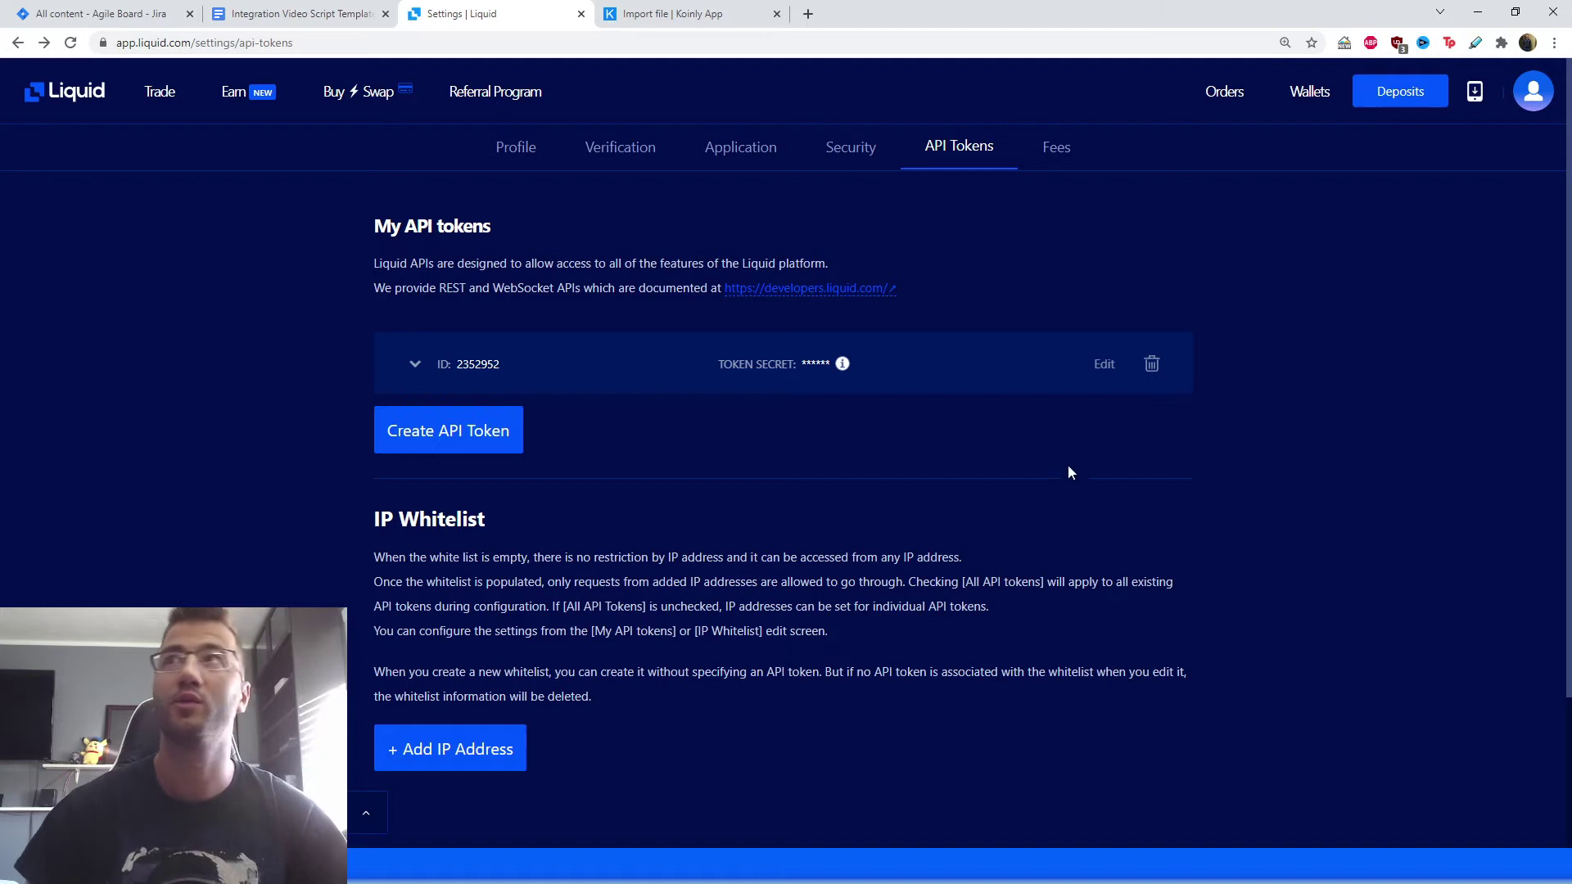
Show Liquid's Wallets > Transactions History page and scroll down to the Overview Report.
mouse_move(1302, 92)
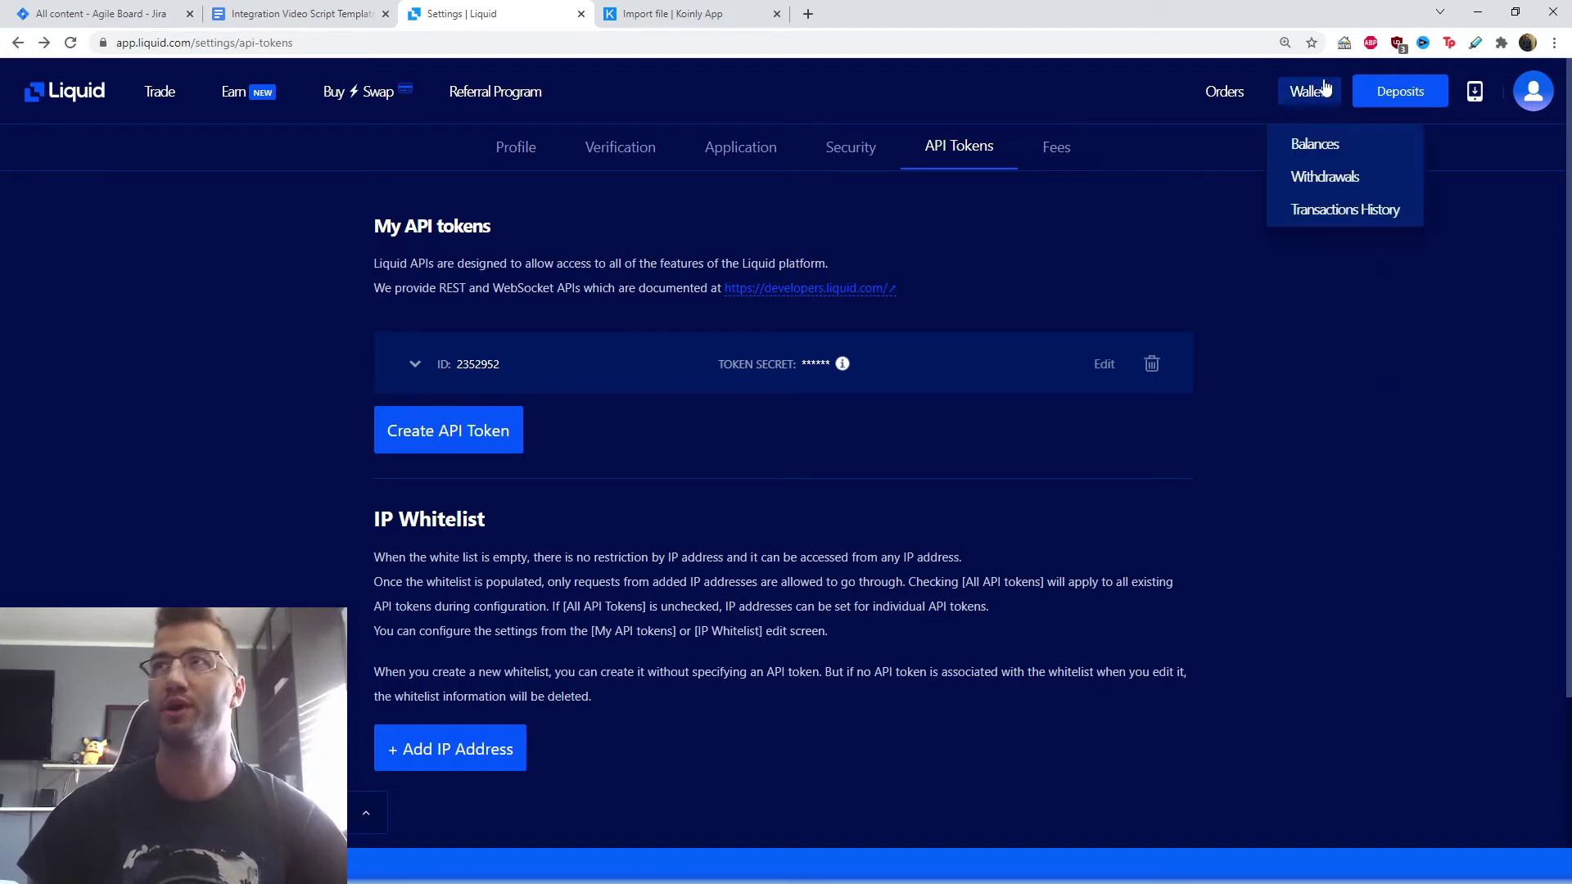
left_click(1318, 221)
scroll(655, 691, "down", 1)
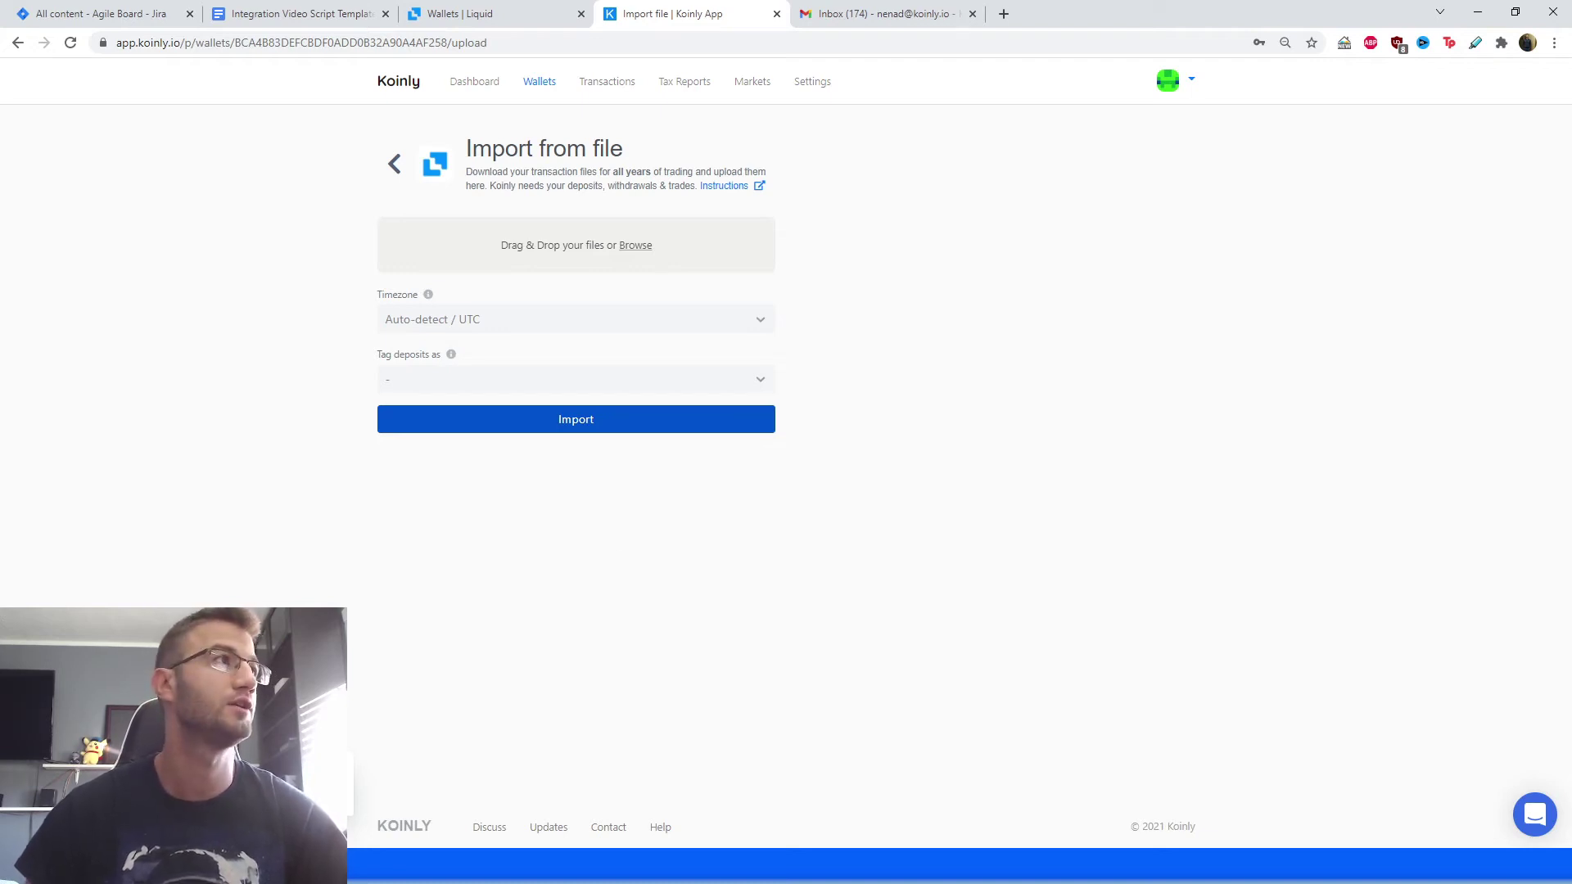
Drop the Liquid history CSV into Koinly and import its 26 transactions.
left_click_drag(402, 213, 532, 250)
left_click(513, 420)
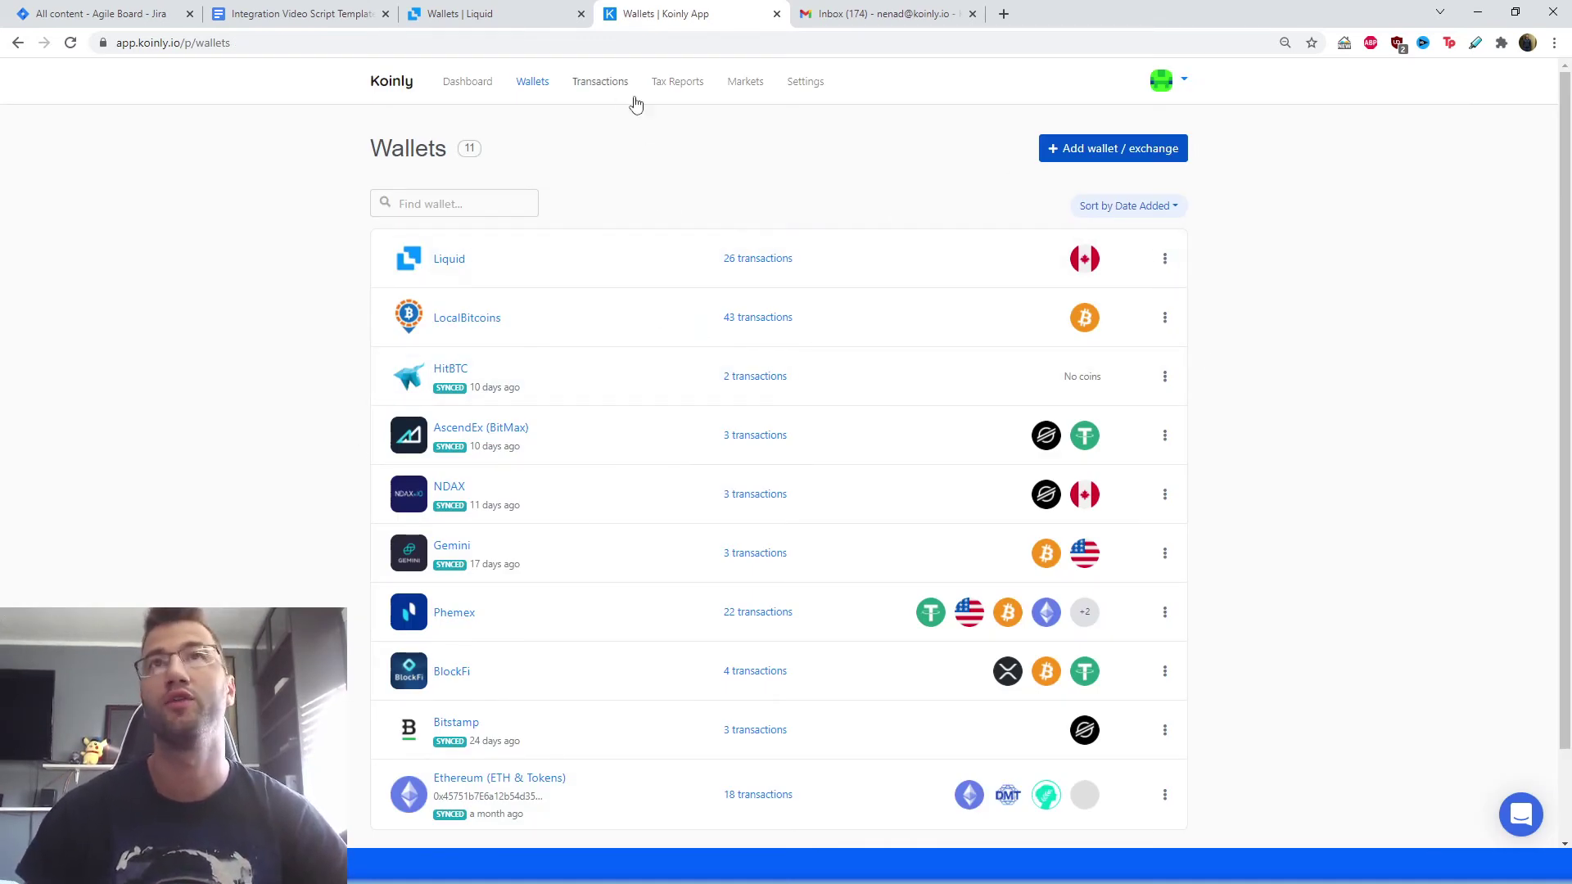
View the Tax Reports summary: 62 transactions and CA$2,387.27 in capital gains.
left_click(674, 82)
scroll(451, 278, "down", 3)
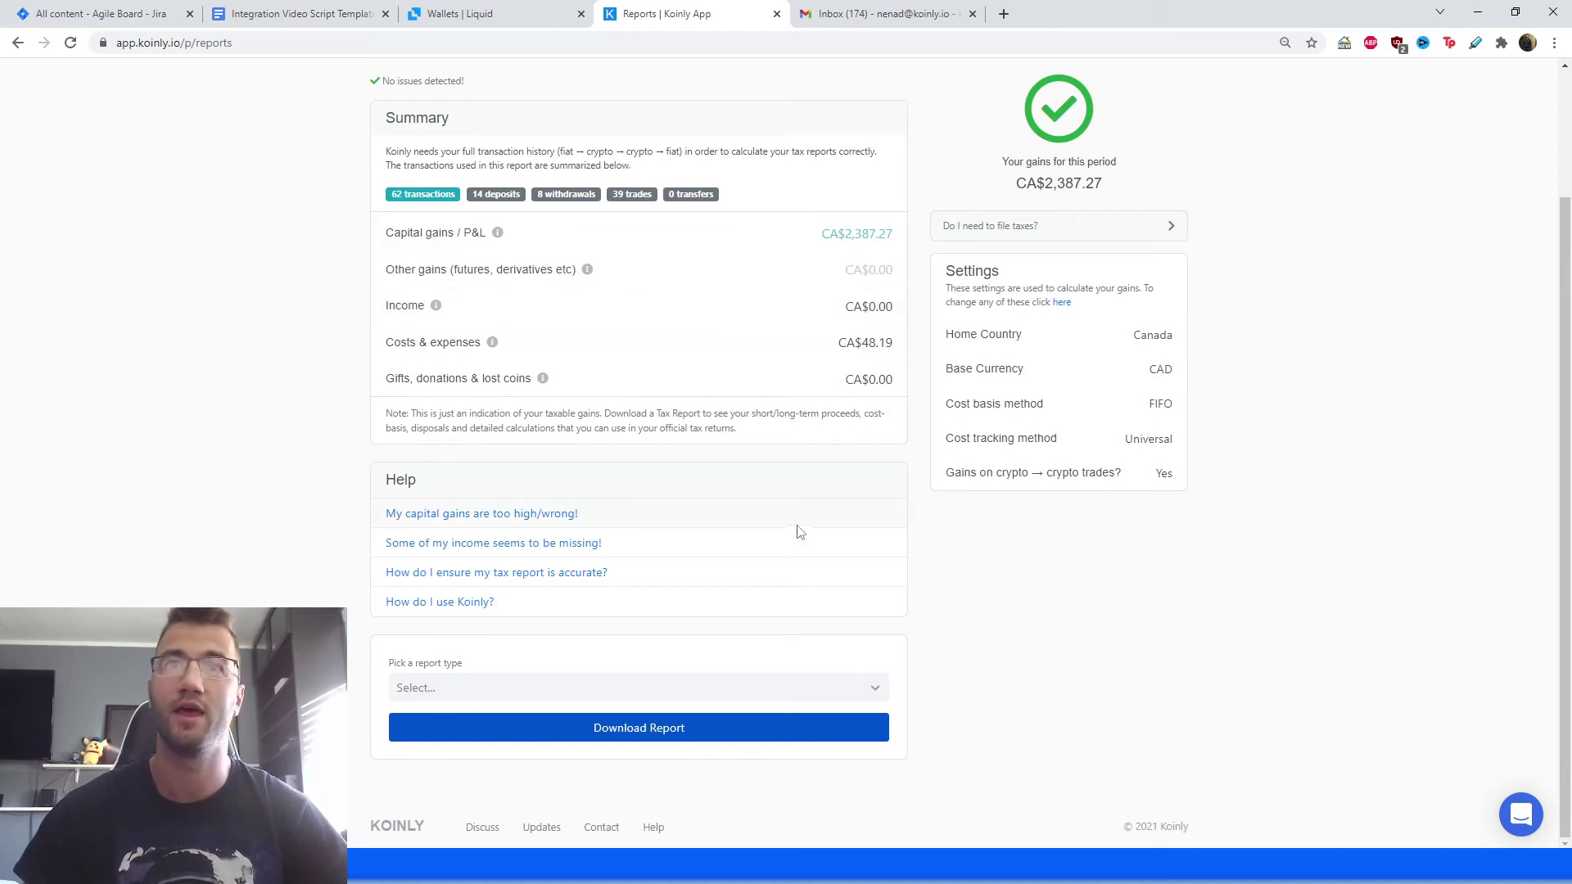
Browse the report types without picking one, then move to the Koinly Help Center.
left_click(551, 690)
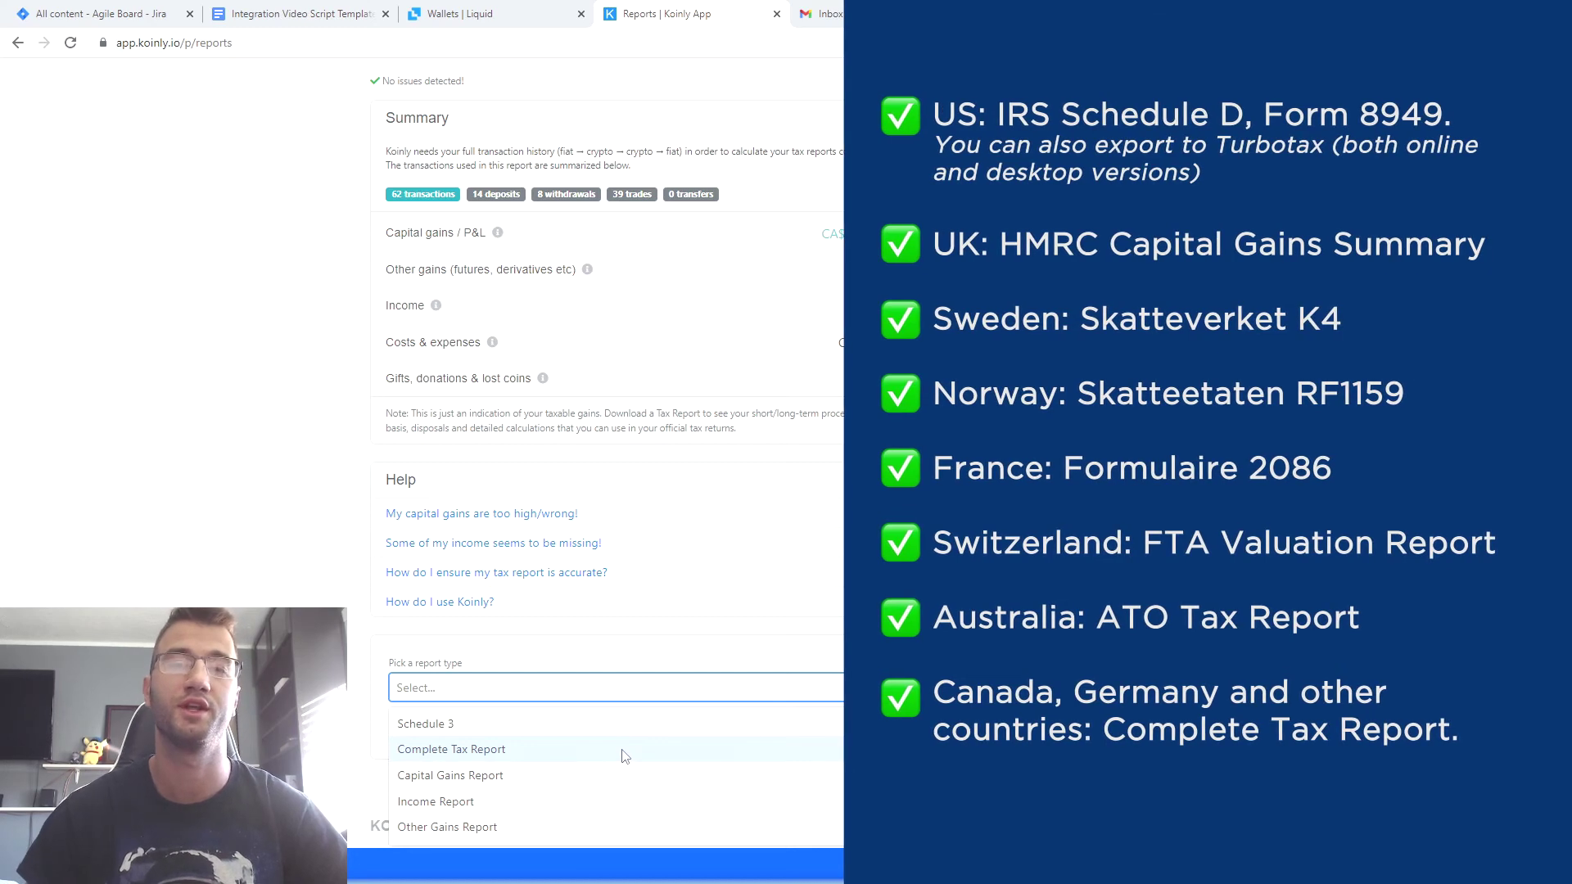
left_click(475, 399)
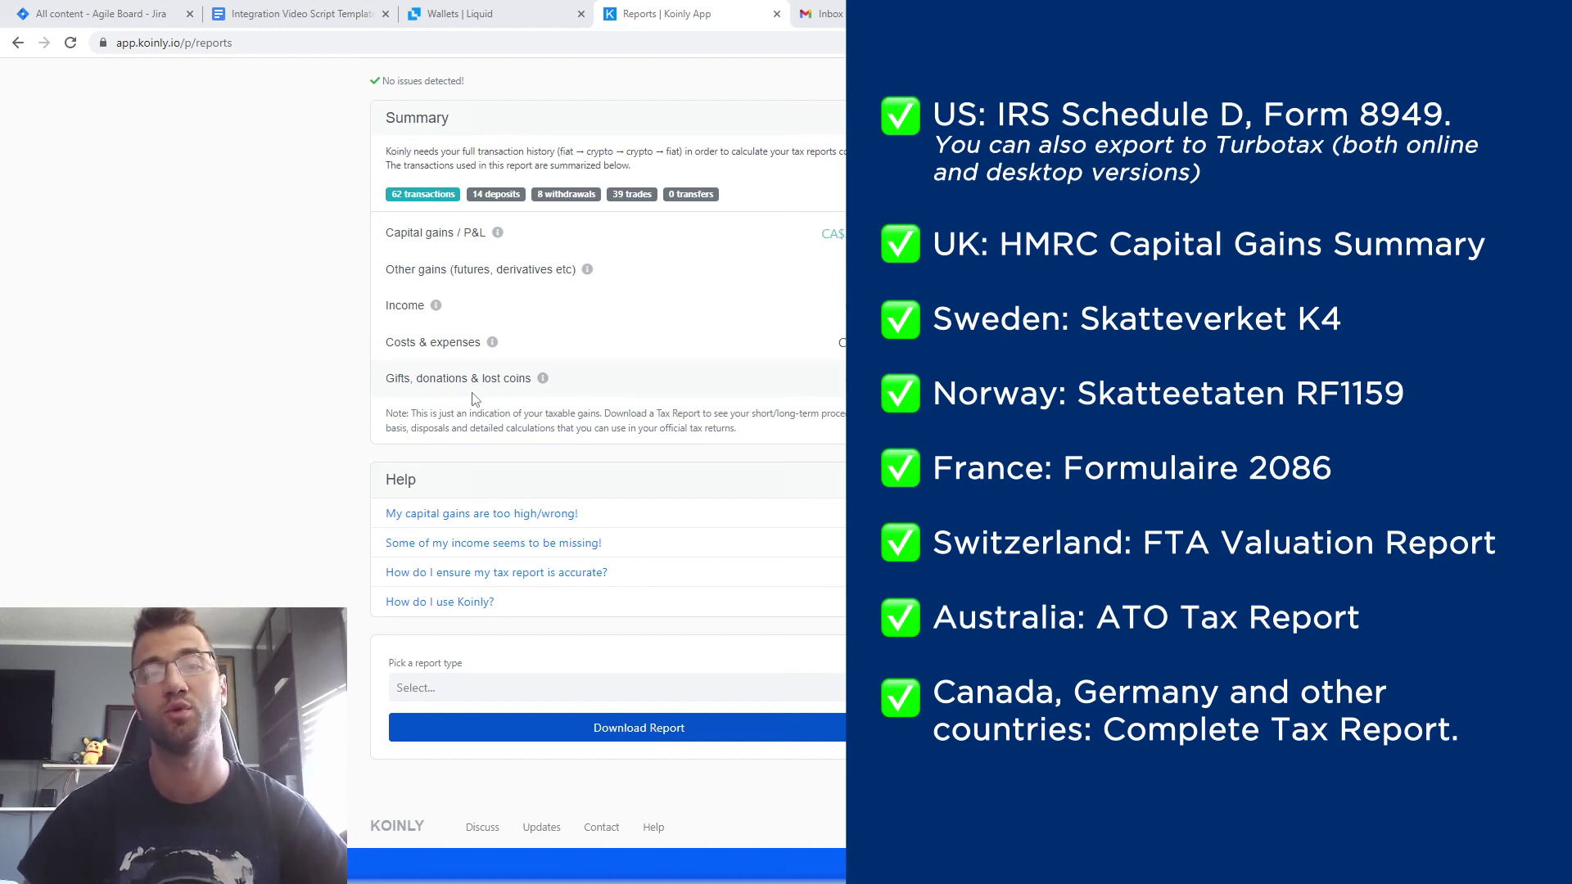
left_click(981, 24)
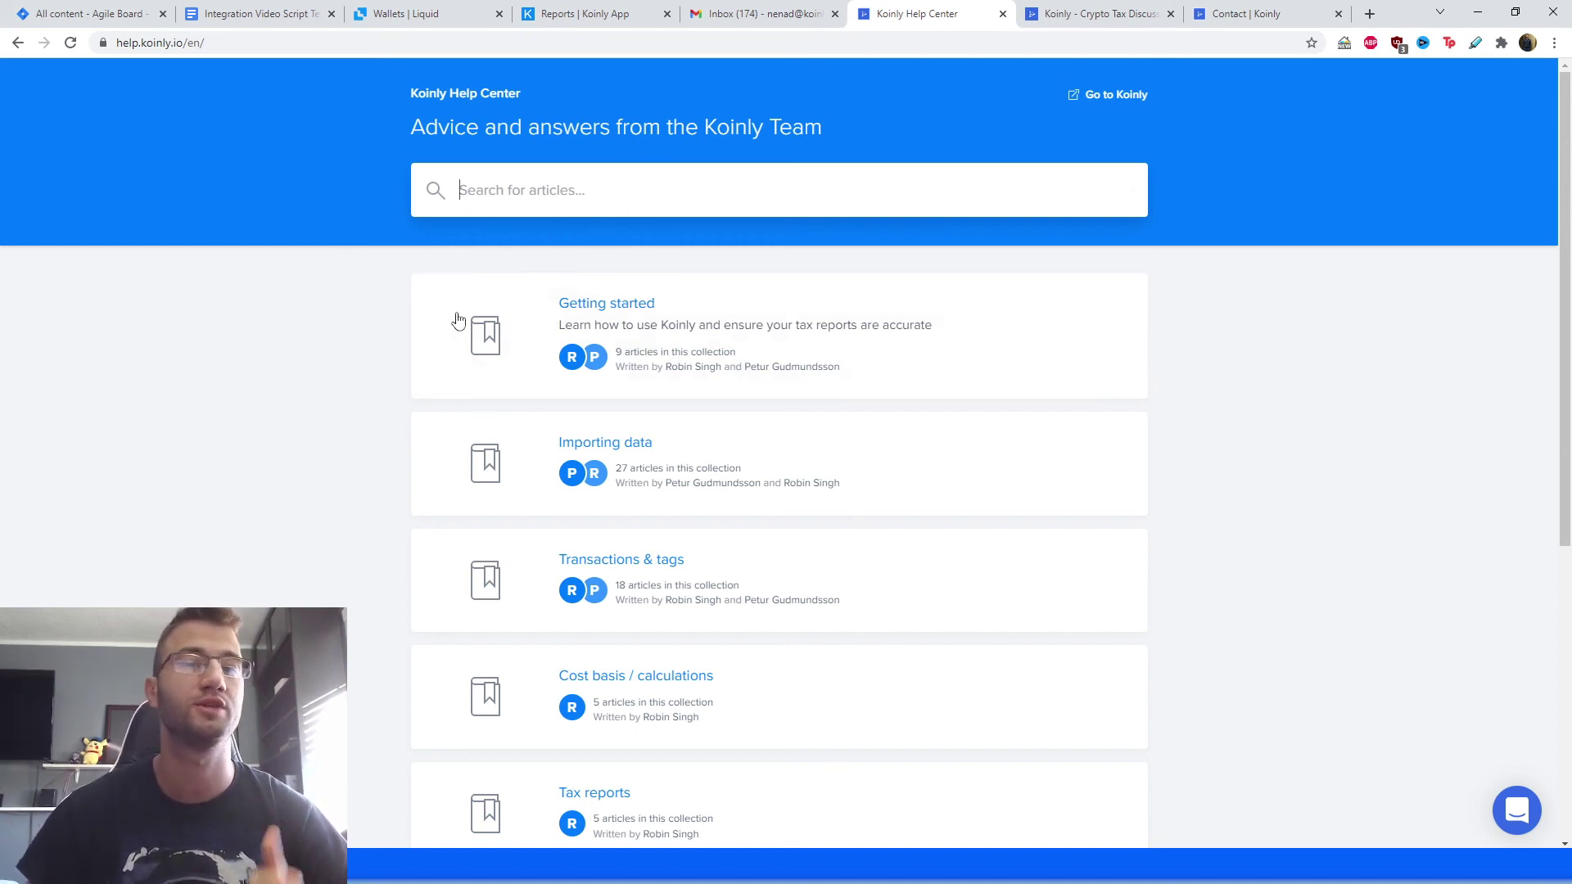
Visit the Koinly Discuss forum, then the Contact Koinly page.
left_click(1027, 11)
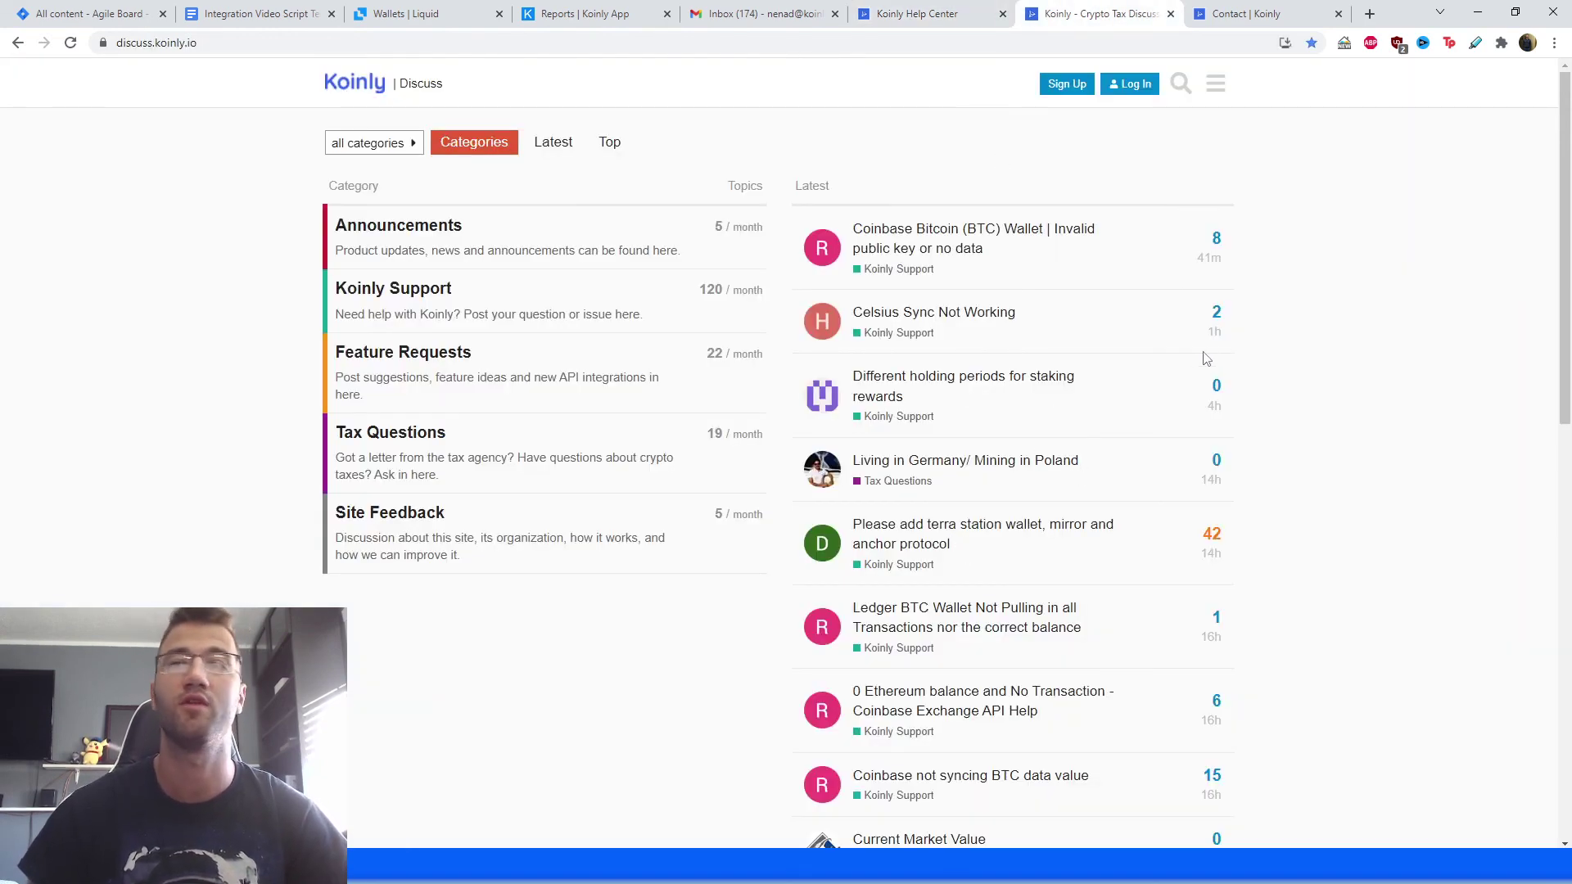
left_click(1249, 12)
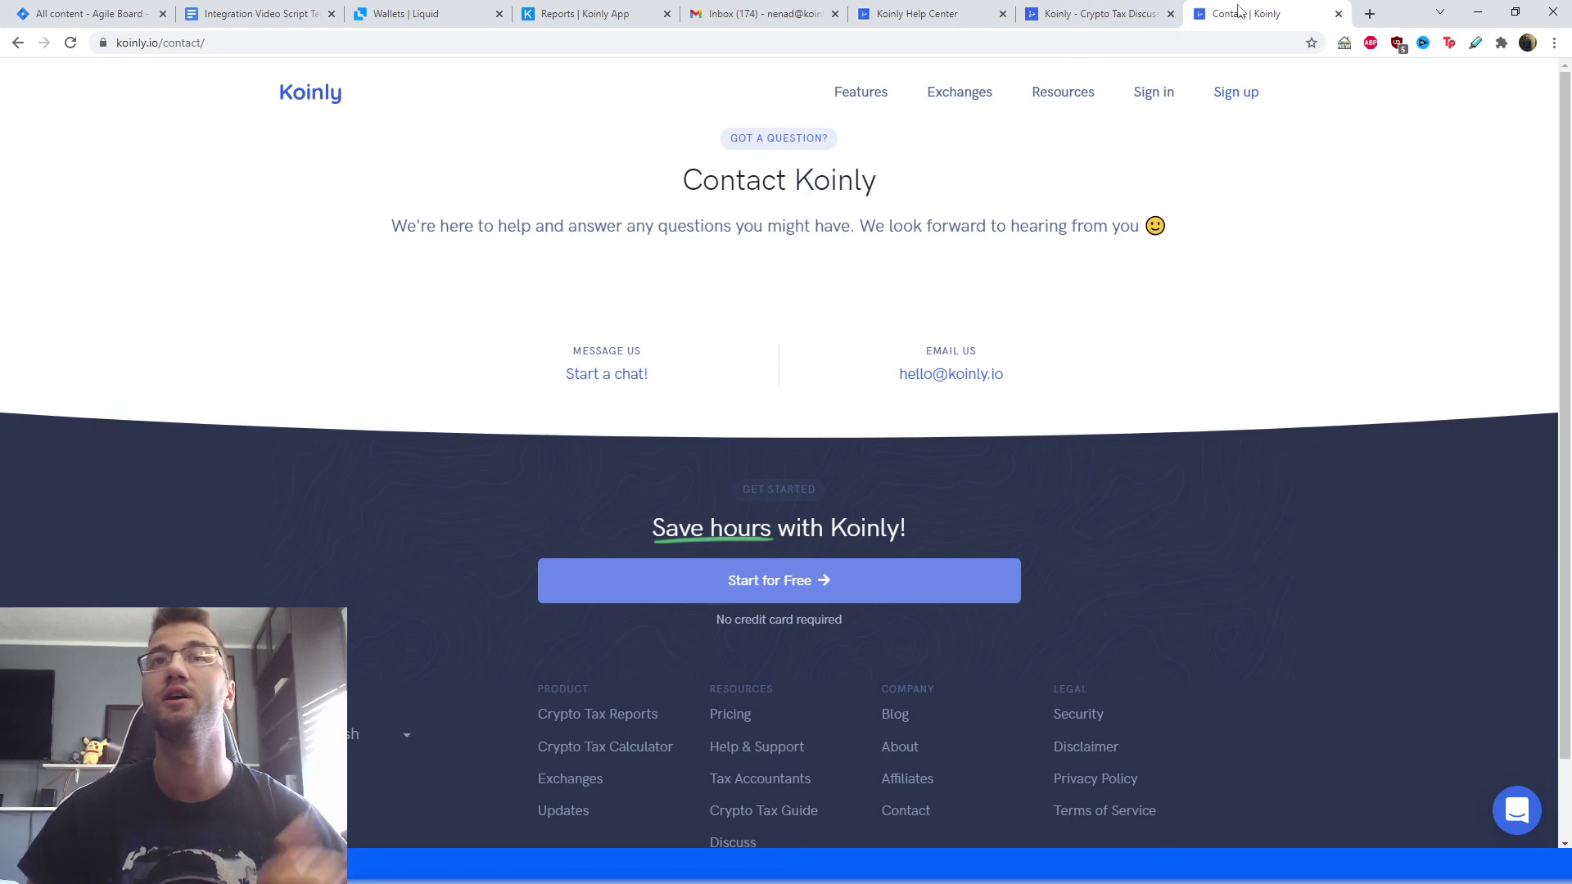